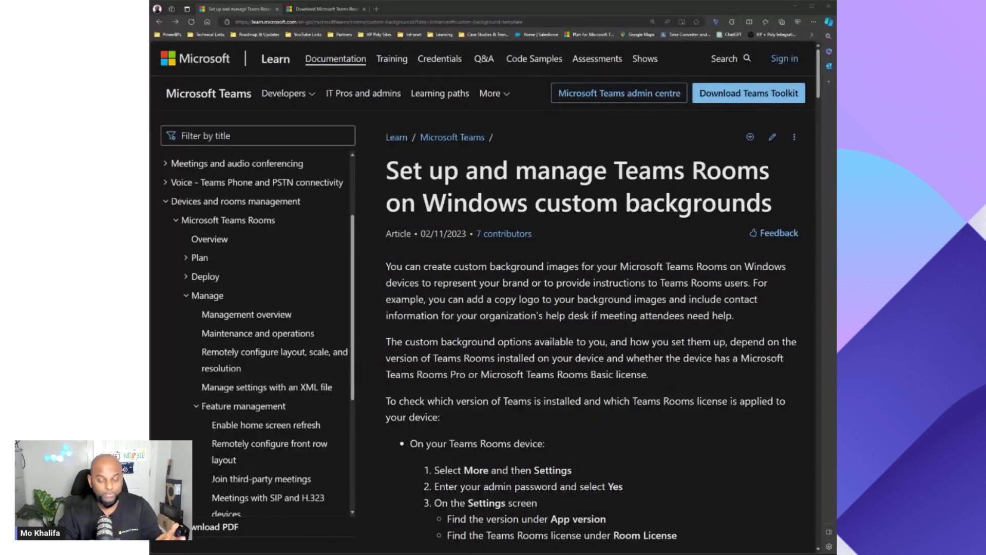
# Step: Open the Manage custom backgrounds article under Feature management in the Microsoft Teams Rooms documentation
pyautogui.scroll(-1, 213, 344)
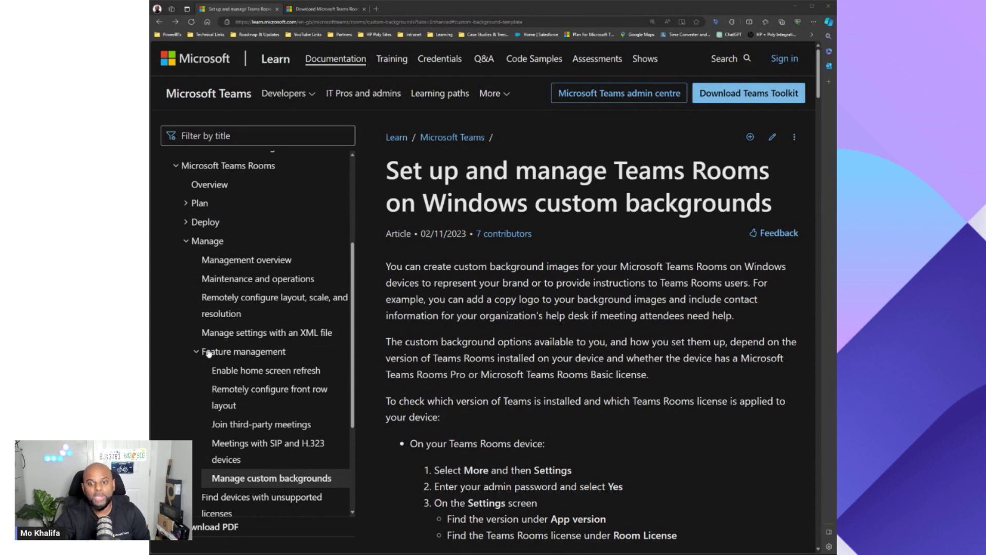
pyautogui.scroll(-2, 235, 361)
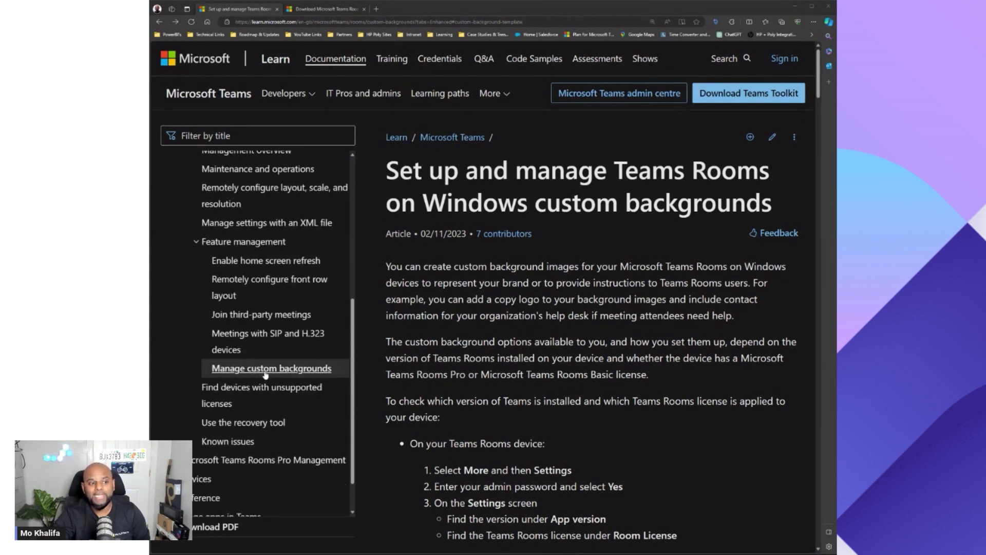
pyautogui.click(255, 375)
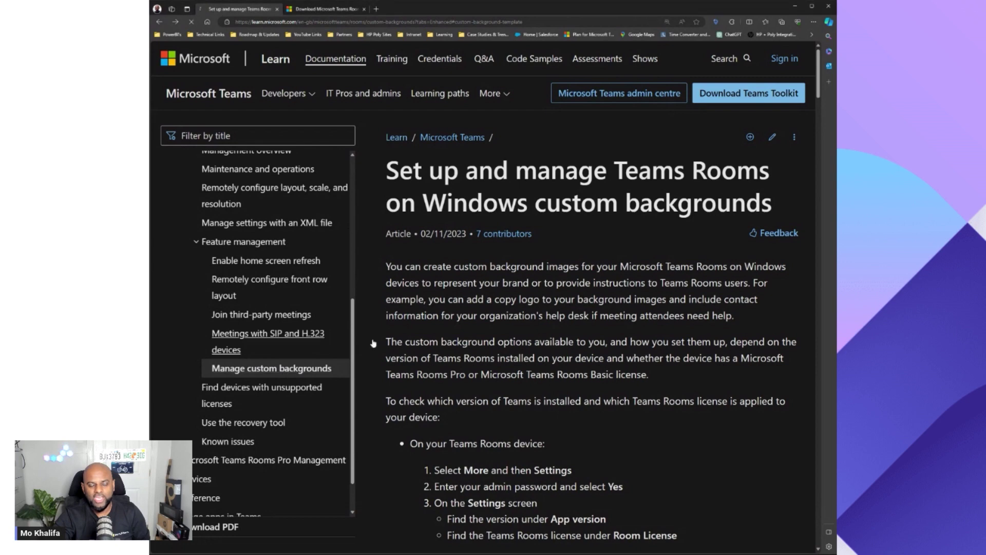
# Step: Read how to check a device's Teams Rooms version and license, and which background types each version supports
pyautogui.scroll(-2, 591, 308)
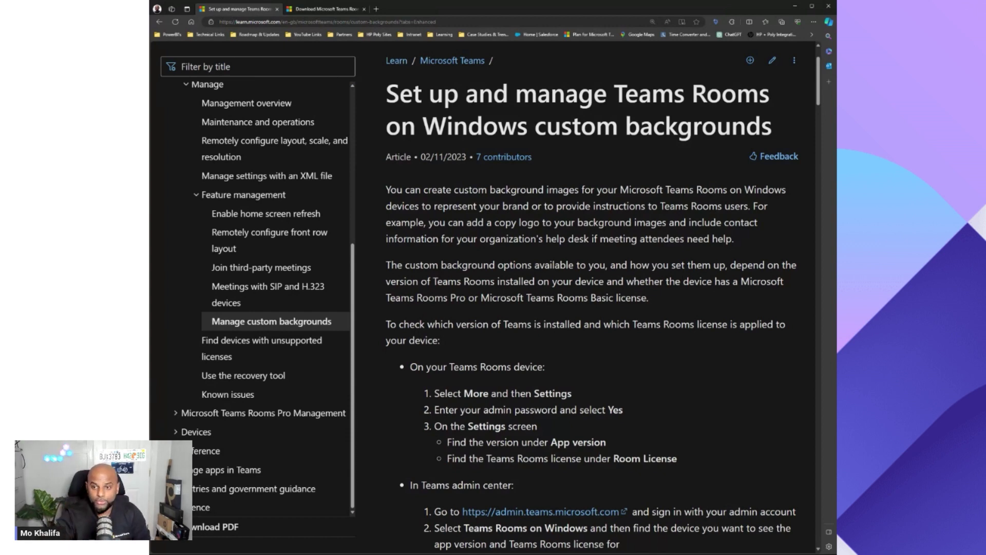
pyautogui.scroll(-2, 481, 401)
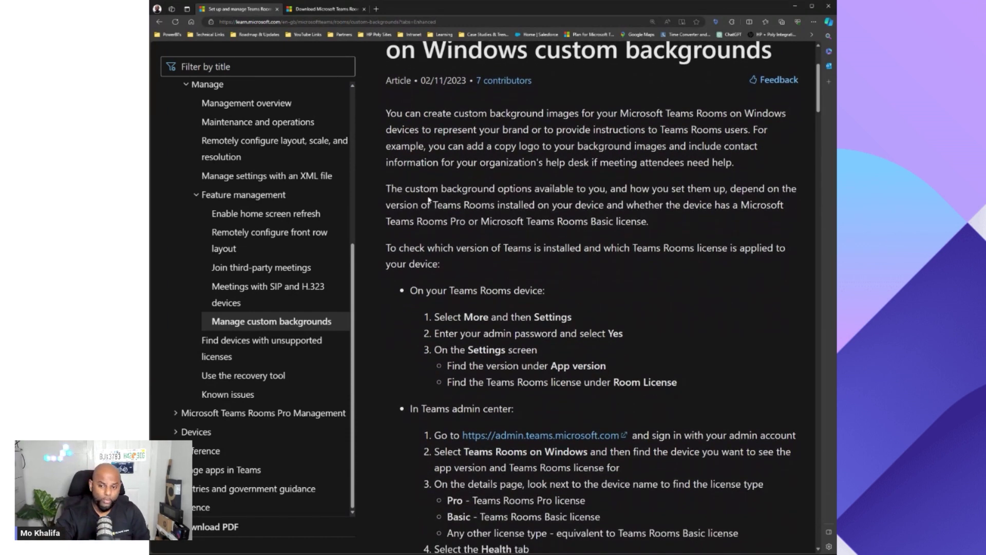
pyautogui.scroll(-5, 481, 400)
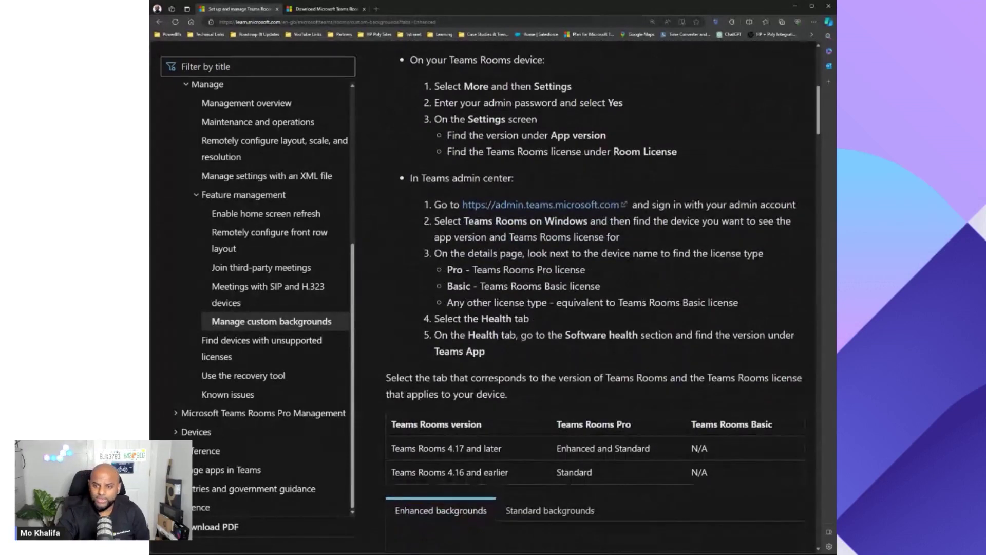
pyautogui.scroll(2, 596, 298)
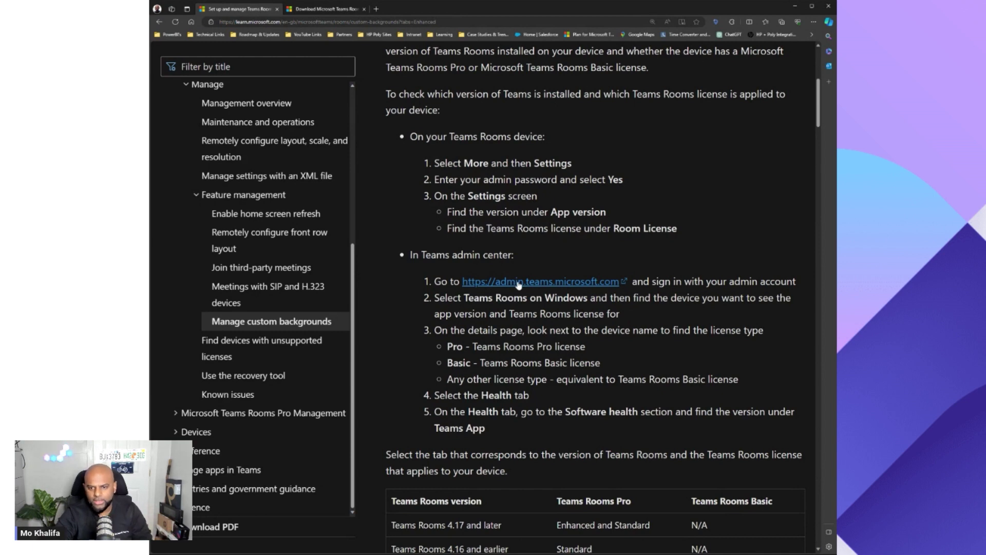
pyautogui.scroll(-3, 518, 285)
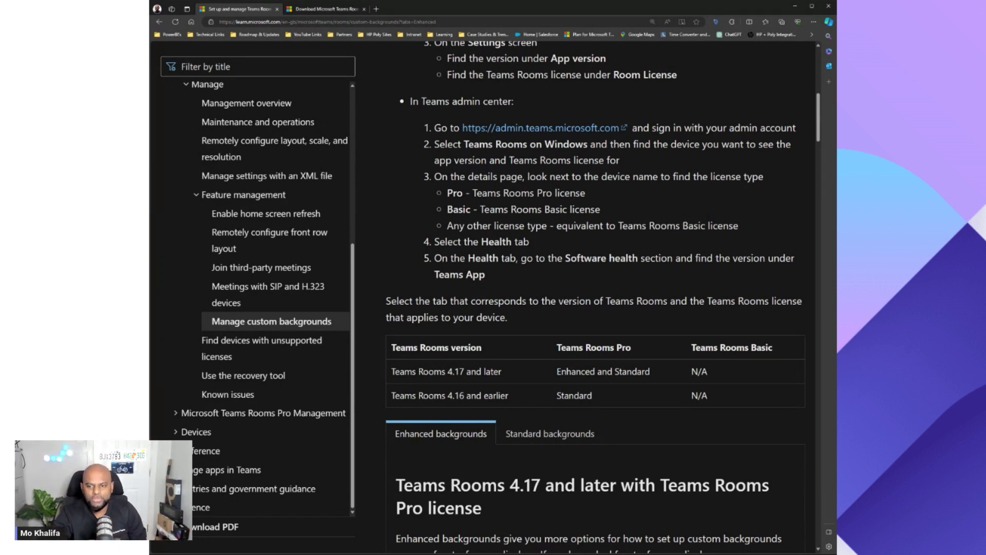
pyautogui.scroll(-3, 461, 371)
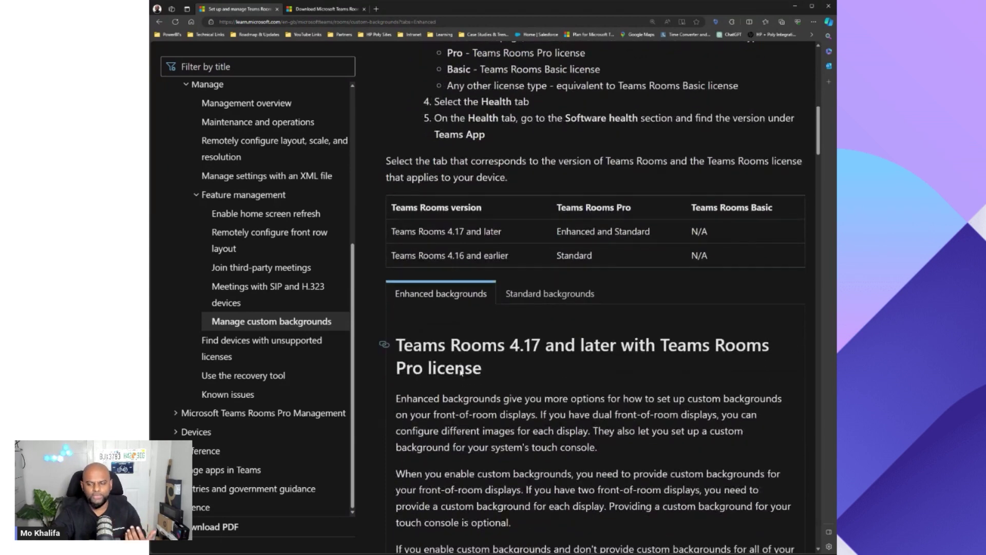
# Step: Show the Standard backgrounds guidance and examine its display requirements for Teams Rooms 4.16
pyautogui.click(550, 280)
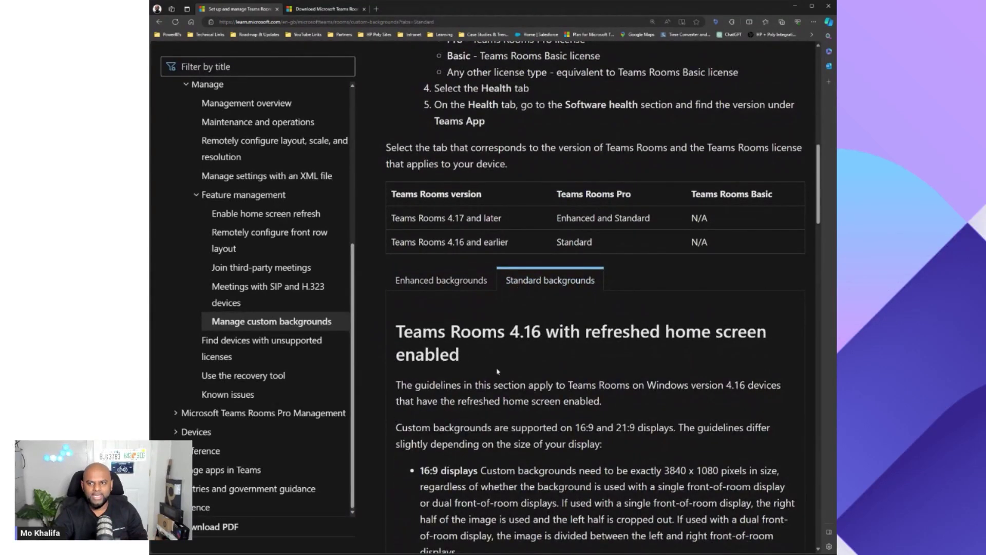
pyautogui.scroll(-3, 497, 371)
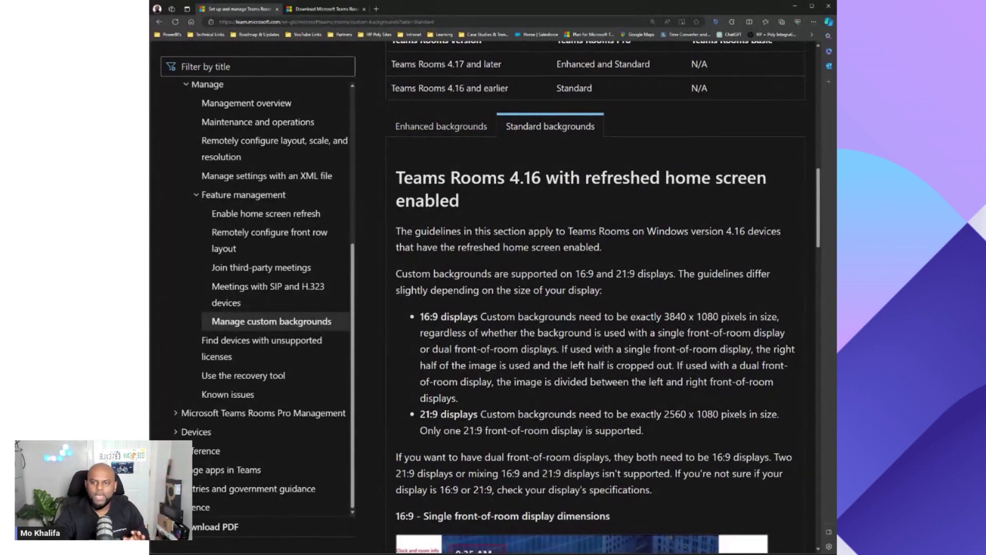
pyautogui.scroll(3, 496, 264)
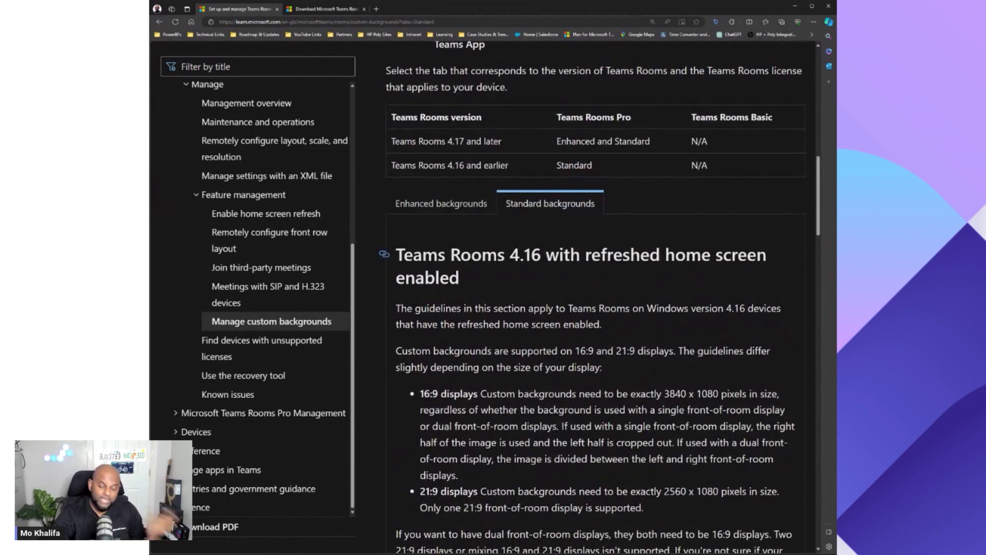
pyautogui.scroll(-1, 490, 234)
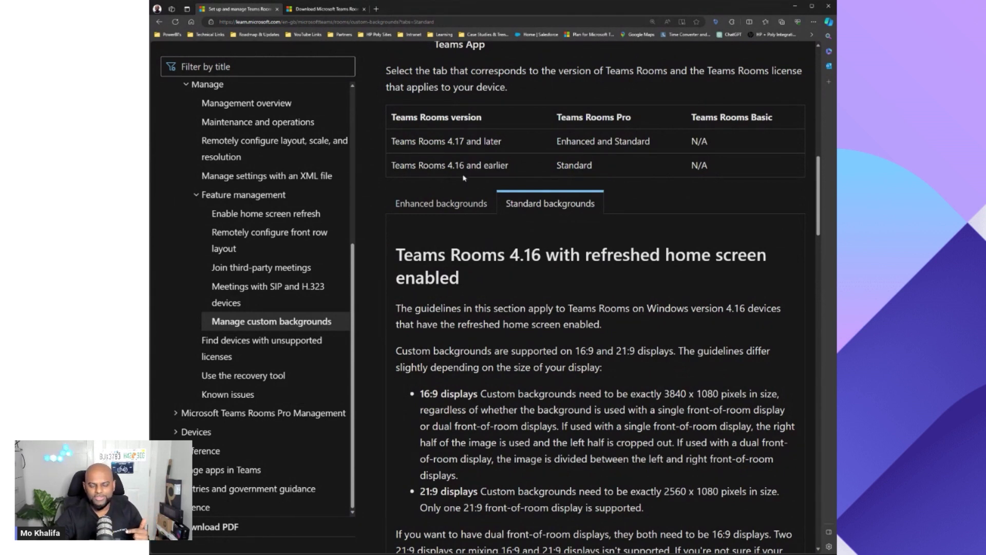
# Step: Show the Enhanced backgrounds guidance and review its minimum and recommended resolutions, including the note on cropping
pyautogui.click(452, 206)
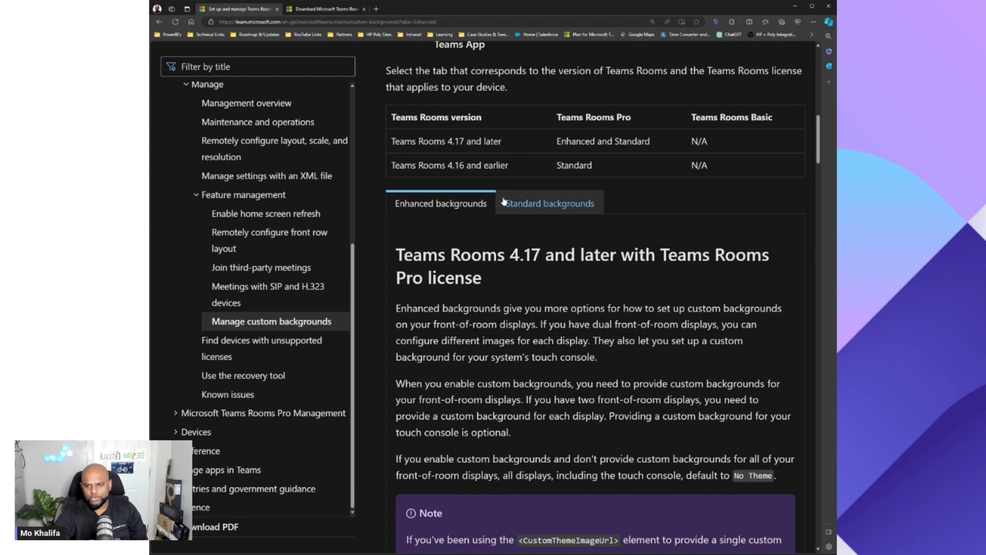
pyautogui.scroll(-10, 504, 216)
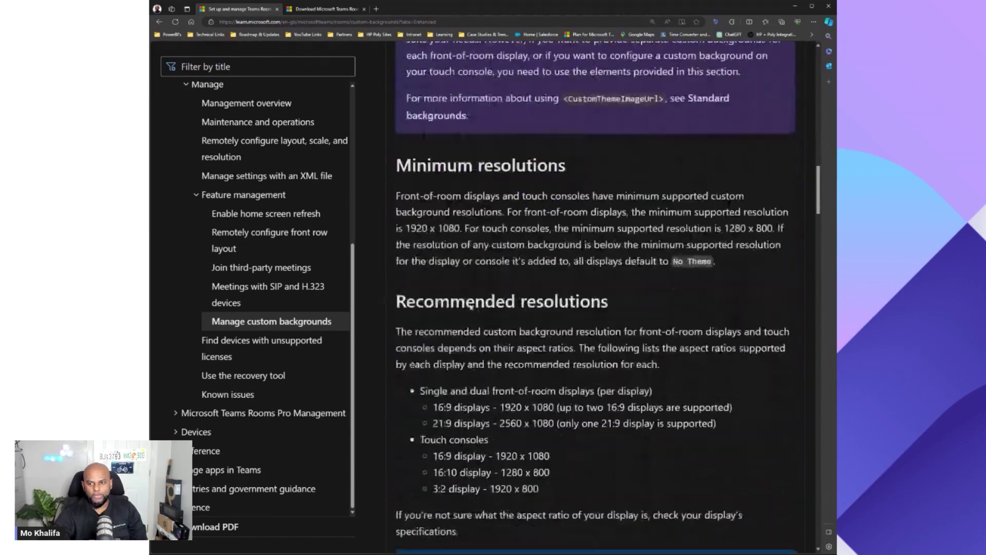
pyautogui.scroll(-5, 471, 306)
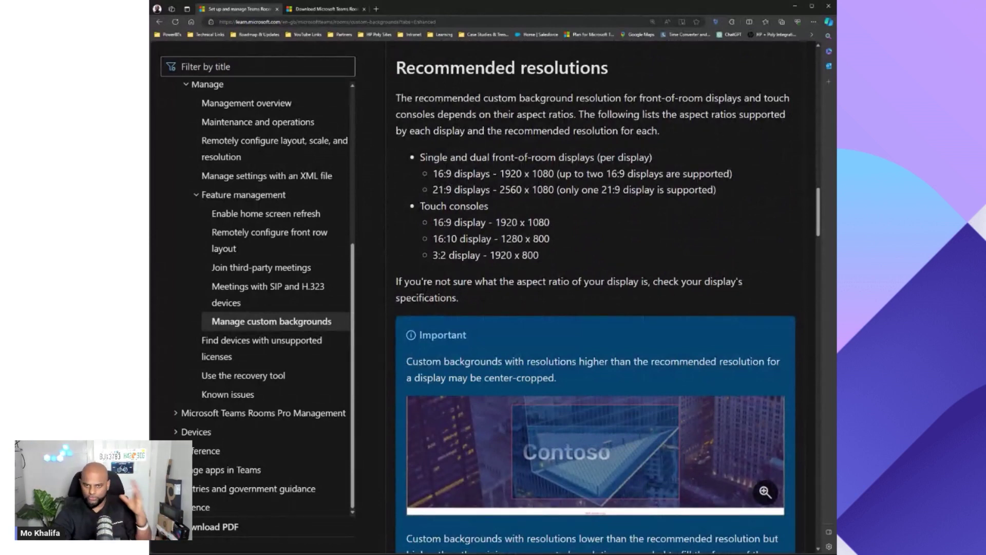
pyautogui.scroll(-3, 596, 297)
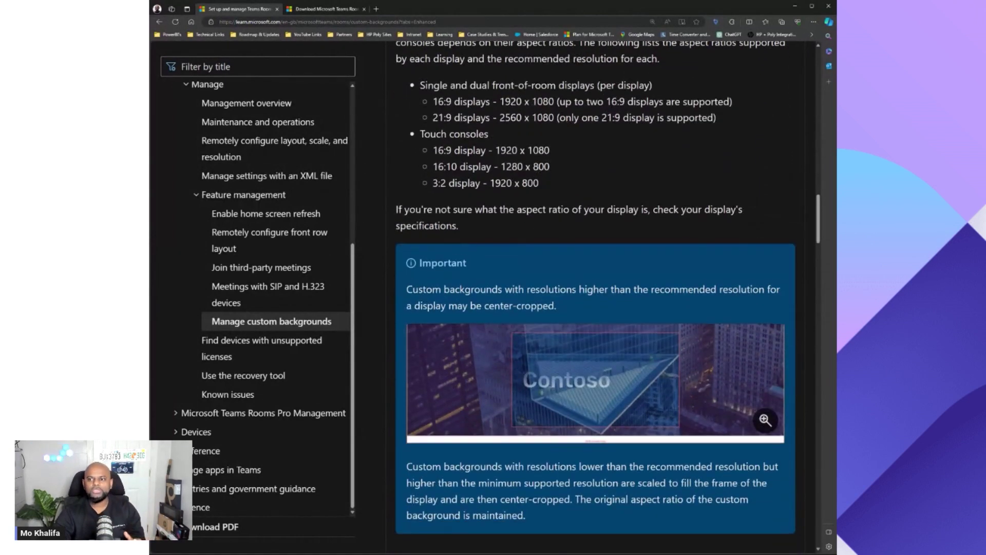
pyautogui.scroll(-2, 473, 297)
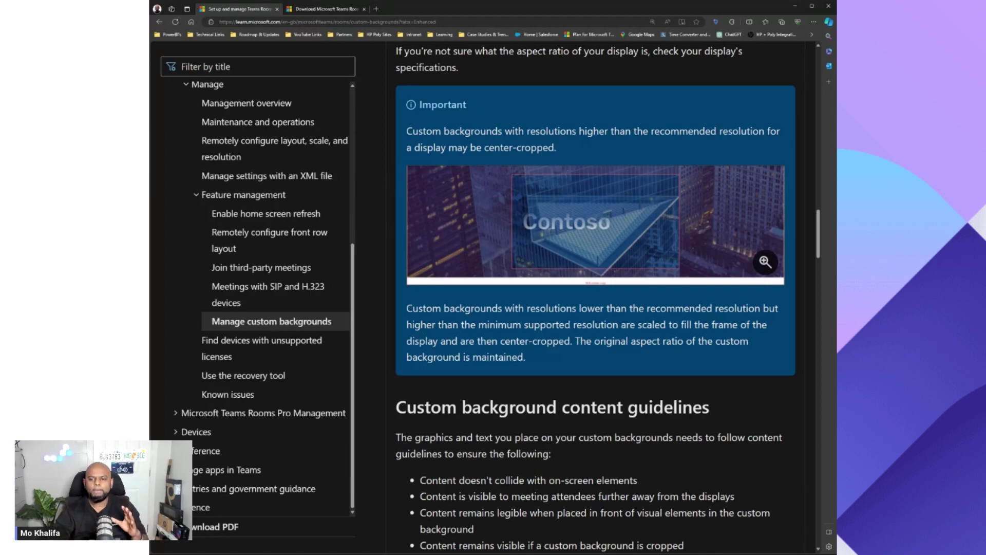
# Step: Review the custom background content guidelines and the layout dimensions for front-of-room and touch console displays
pyautogui.scroll(-6, 473, 297)
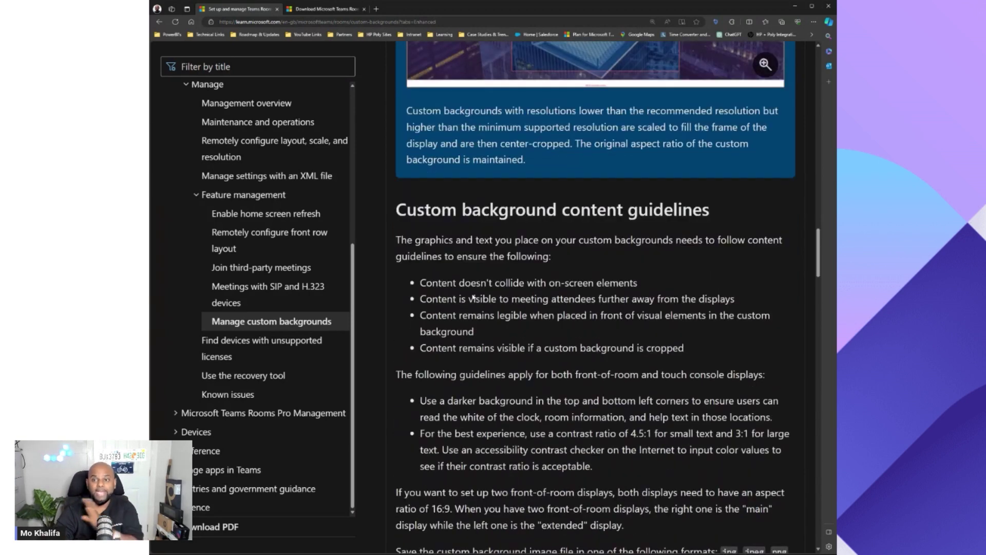
pyautogui.scroll(7, 476, 293)
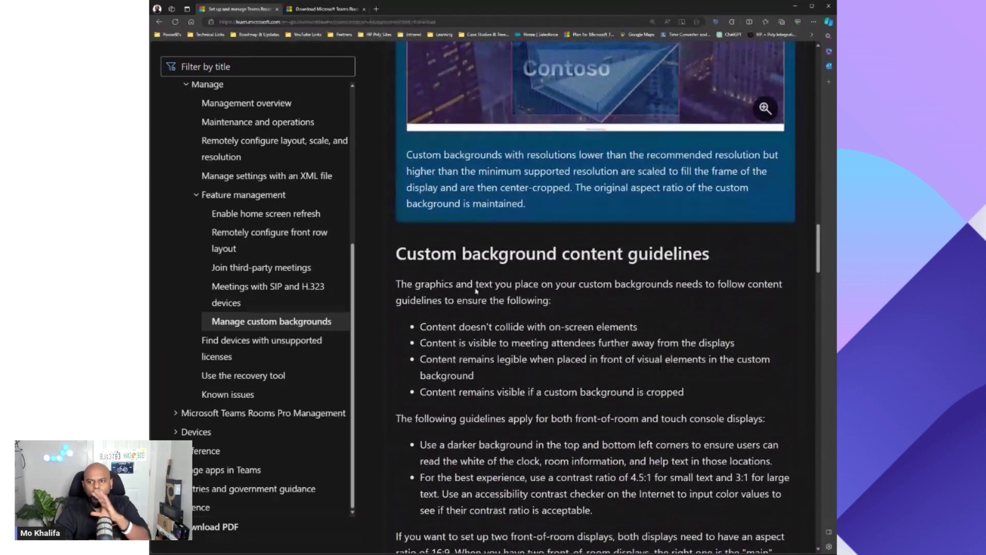
pyautogui.scroll(-12, 478, 290)
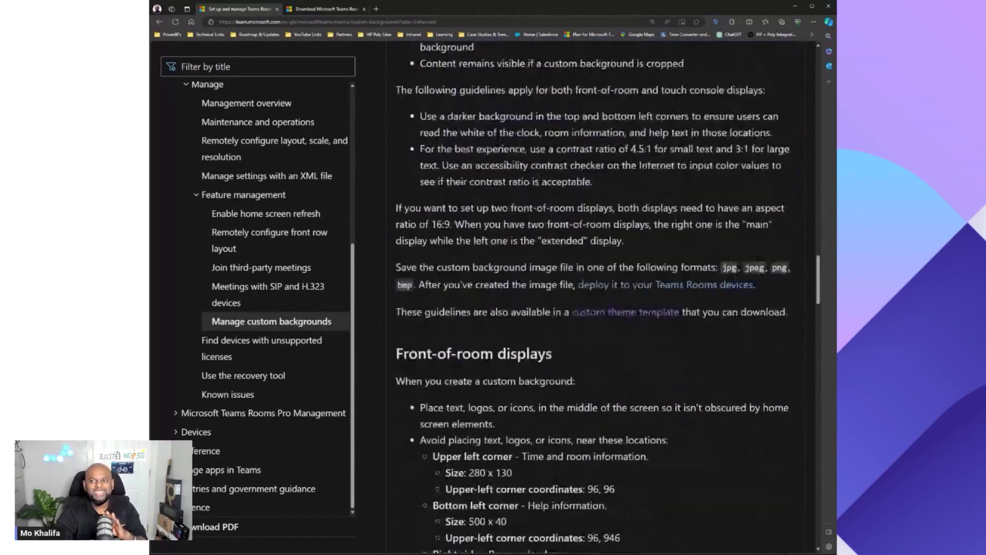
pyautogui.scroll(-5, 521, 279)
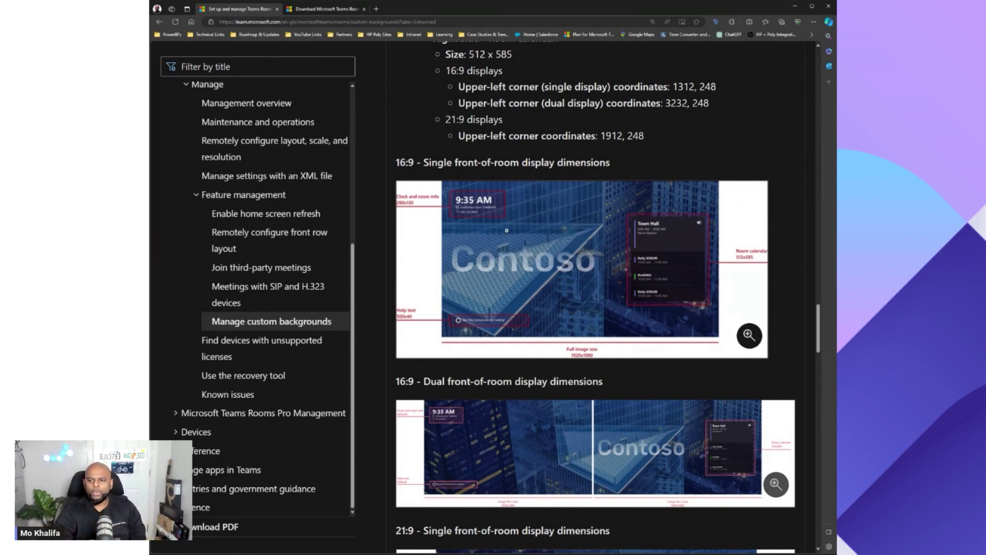
pyautogui.scroll(-6, 506, 231)
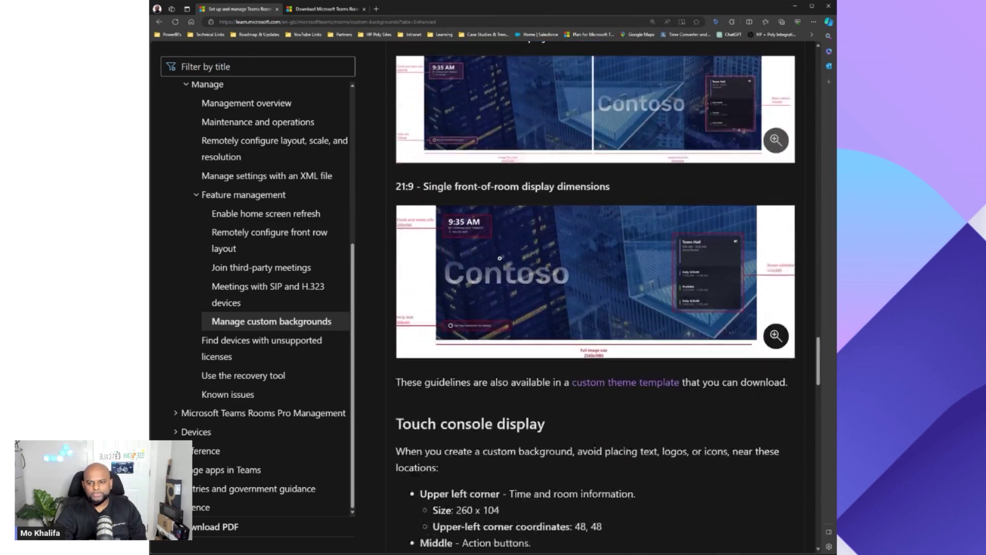
pyautogui.scroll(-10, 499, 258)
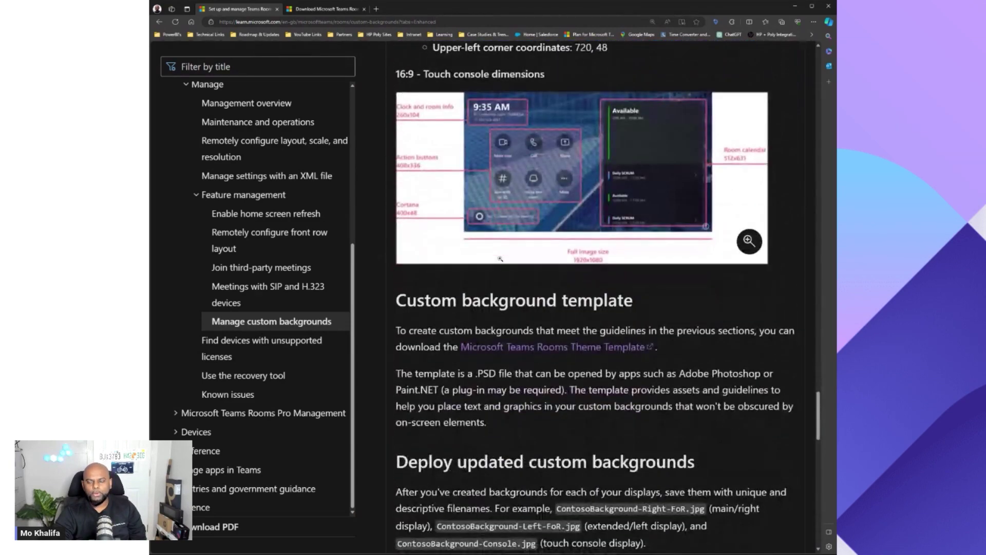
# Step: Open the Microsoft Teams Rooms Theme Template download page from the article and review its details
pyautogui.scroll(-5, 499, 258)
pyautogui.scroll(3, 501, 262)
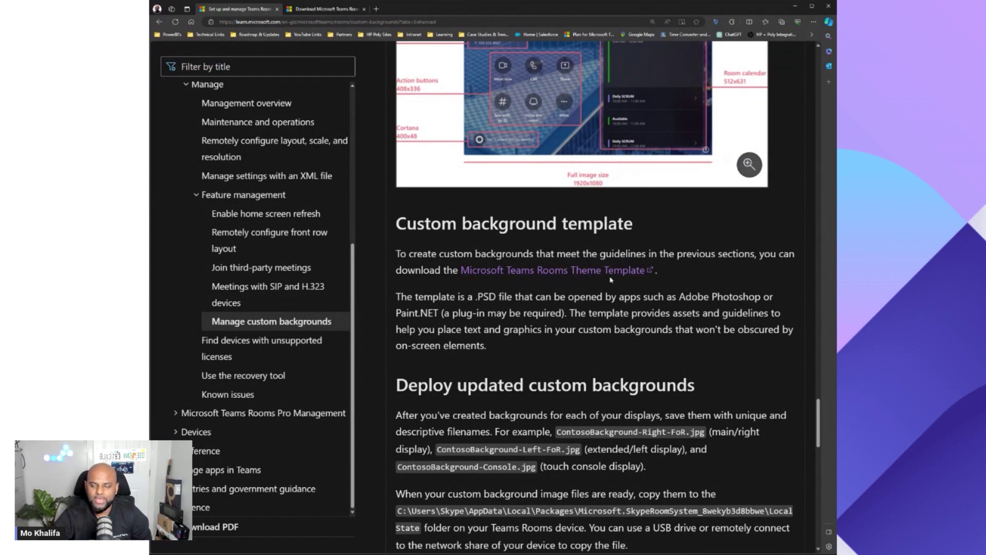
pyautogui.click(634, 270)
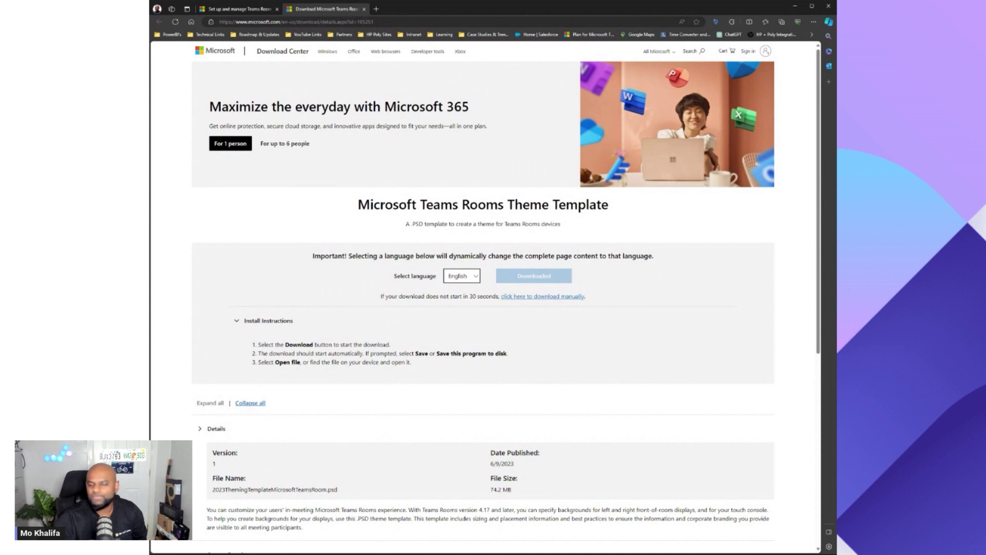
pyautogui.scroll(-2, 522, 268)
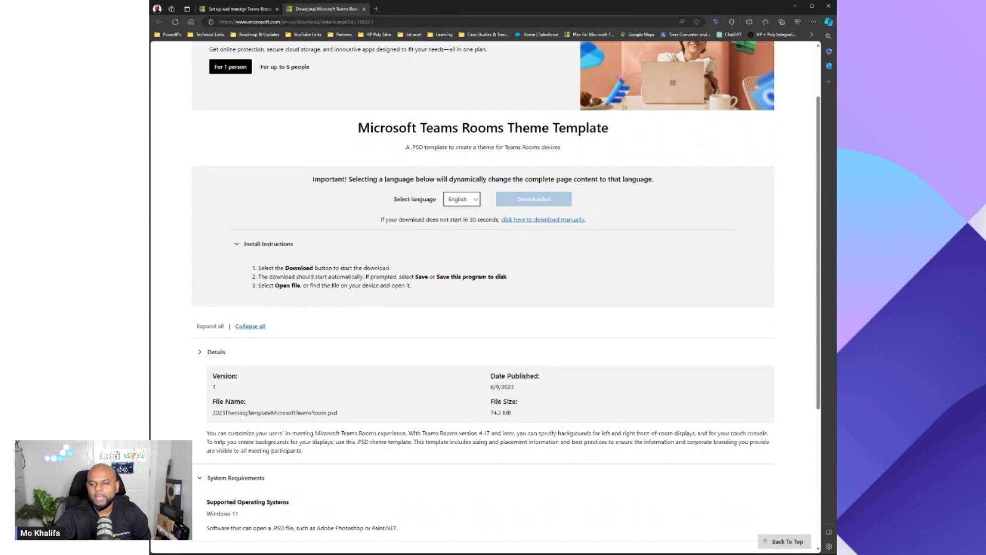
pyautogui.scroll(2, 447, 284)
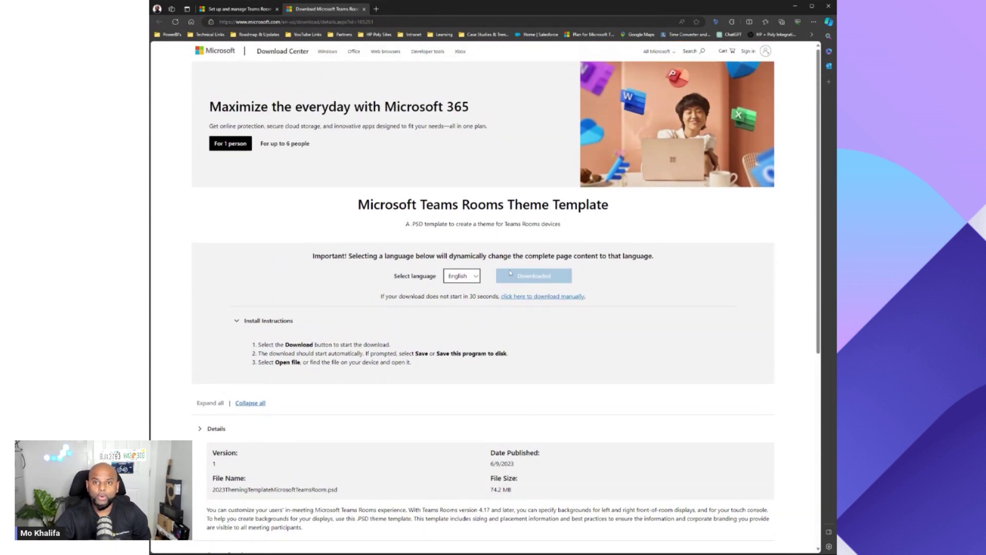
# Step: Return to the custom backgrounds article and examine the deployment instructions and the file names in the example Theming XML snippet
pyautogui.click(239, 10)
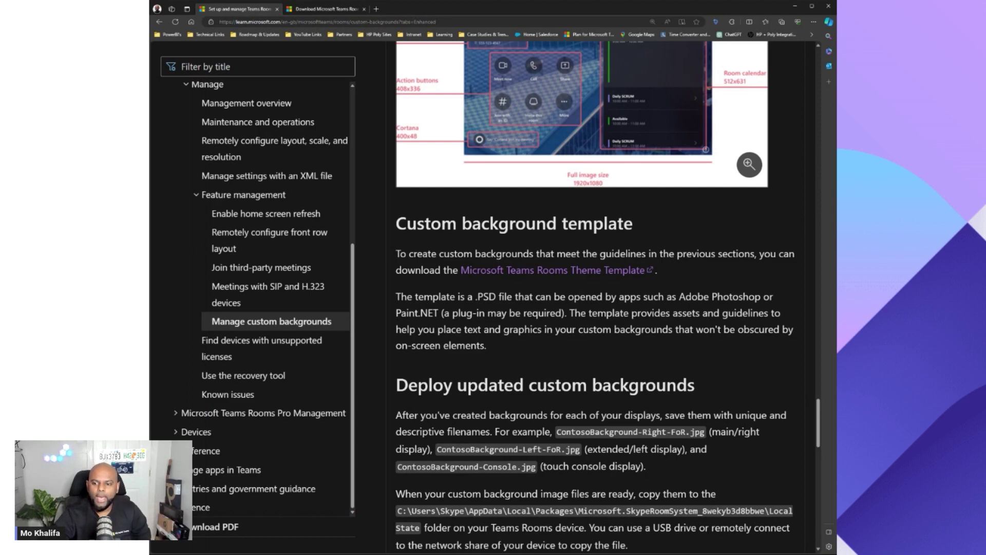
pyautogui.scroll(-6, 596, 296)
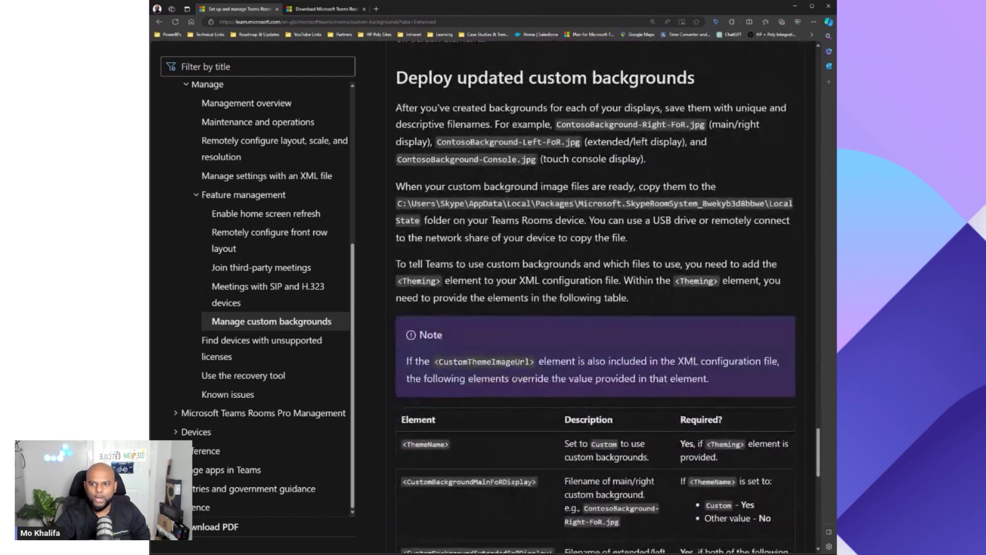
pyautogui.scroll(-10, 595, 295)
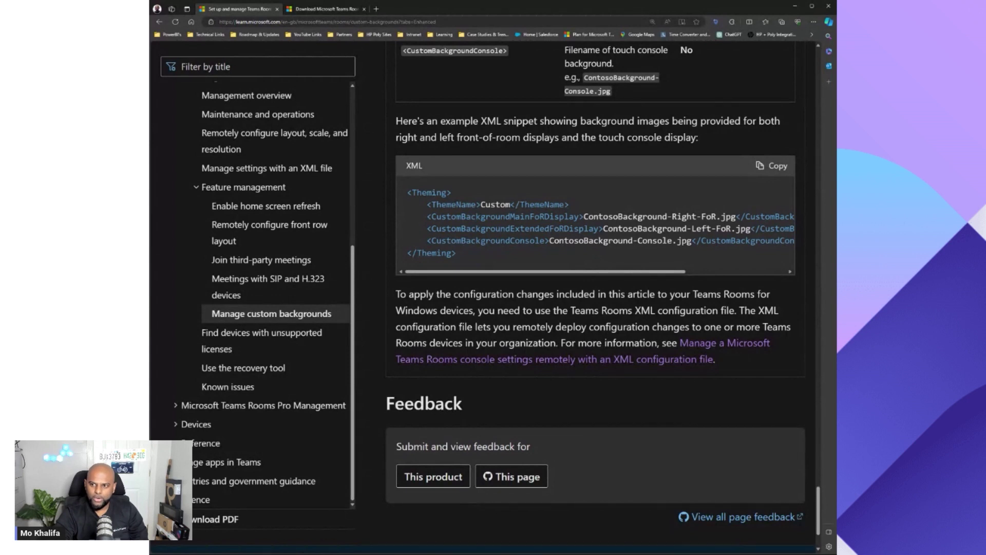
pyautogui.moveTo(584, 217); pyautogui.dragTo(719, 216)
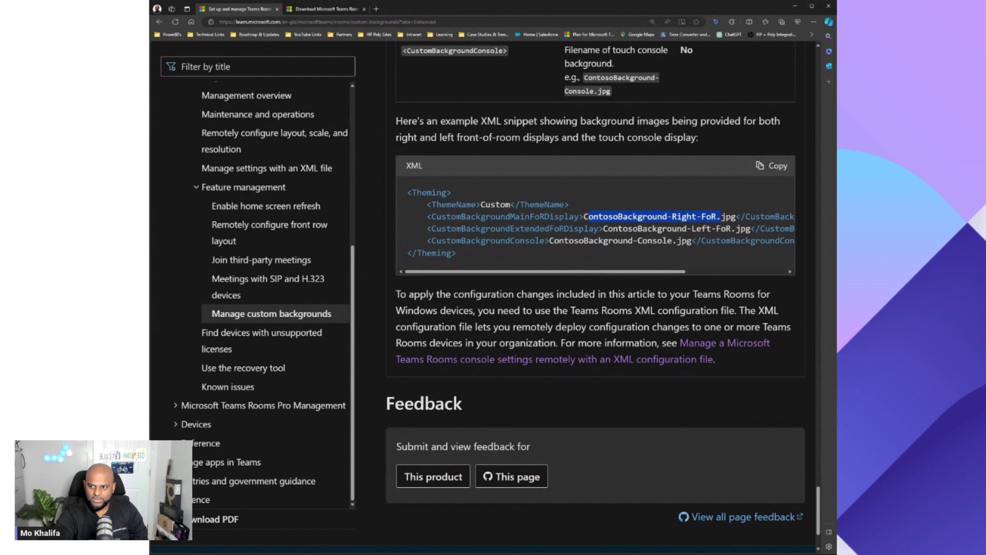
pyautogui.click(719, 217)
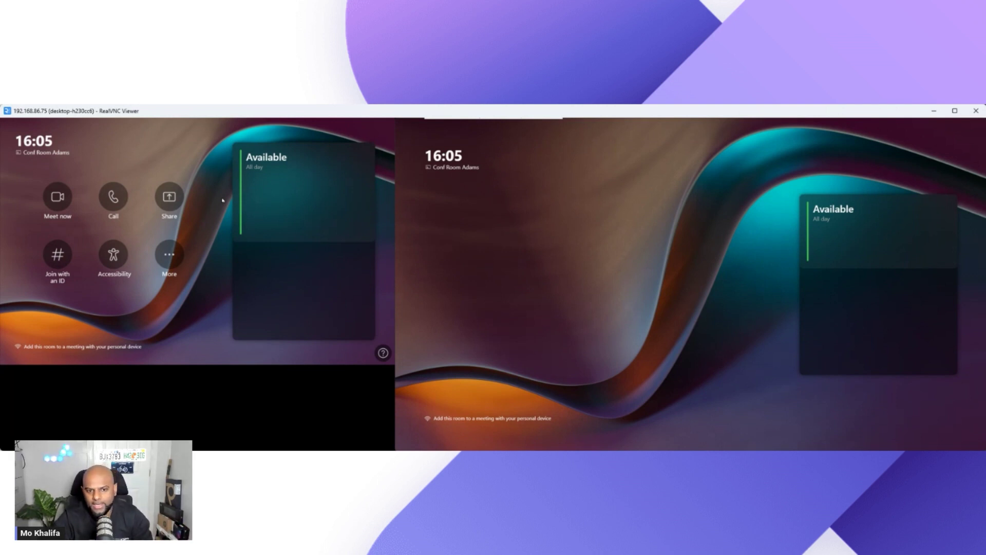
# Step: Switch to the Teams Rooms device in RealVNC Viewer and open its Settings
pyautogui.click(170, 255)
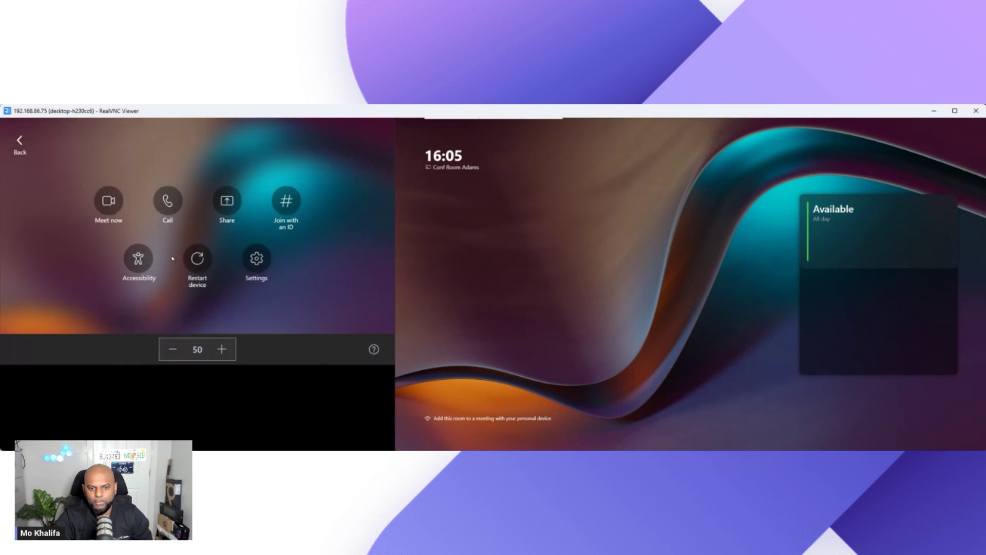
pyautogui.click(257, 259)
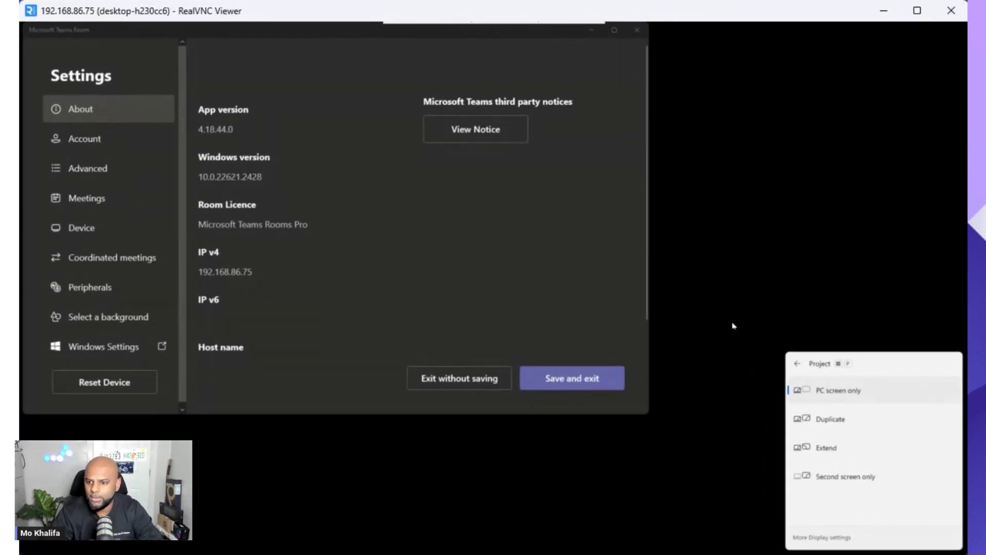
# Step: Sign in to the device's Administrator account with the account password and clear the desktop view
pyautogui.click(462, 287)
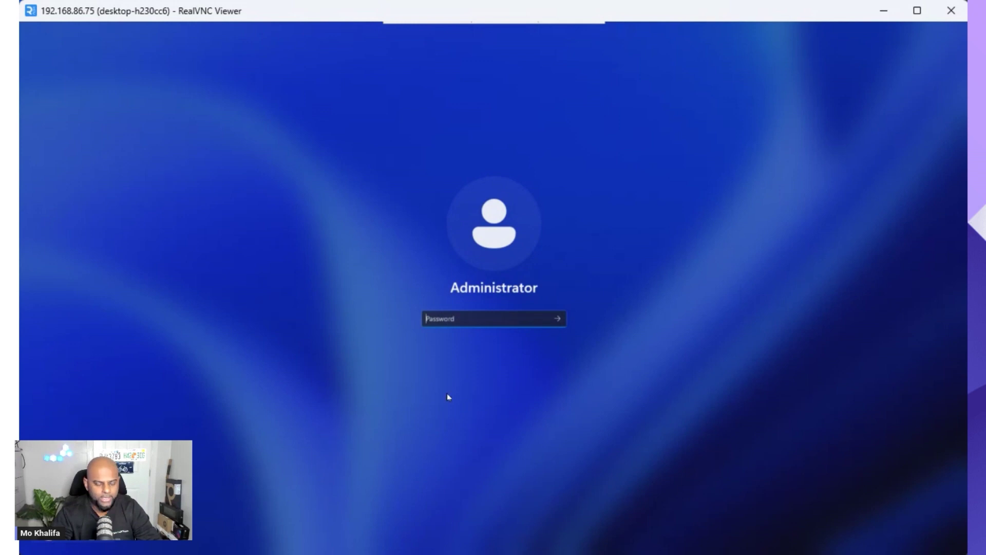
pyautogui.write('***')
pyautogui.press('Return')
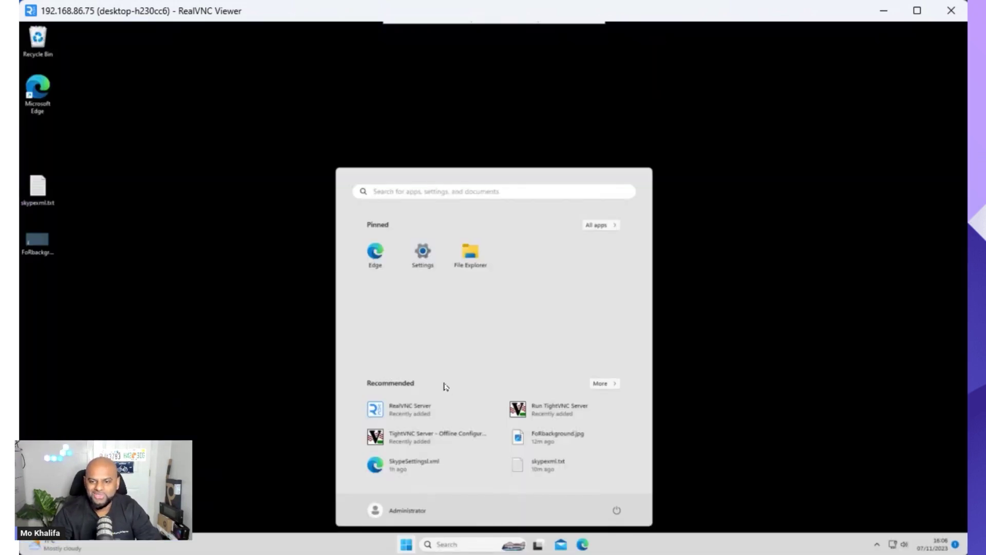
pyautogui.click(307, 278)
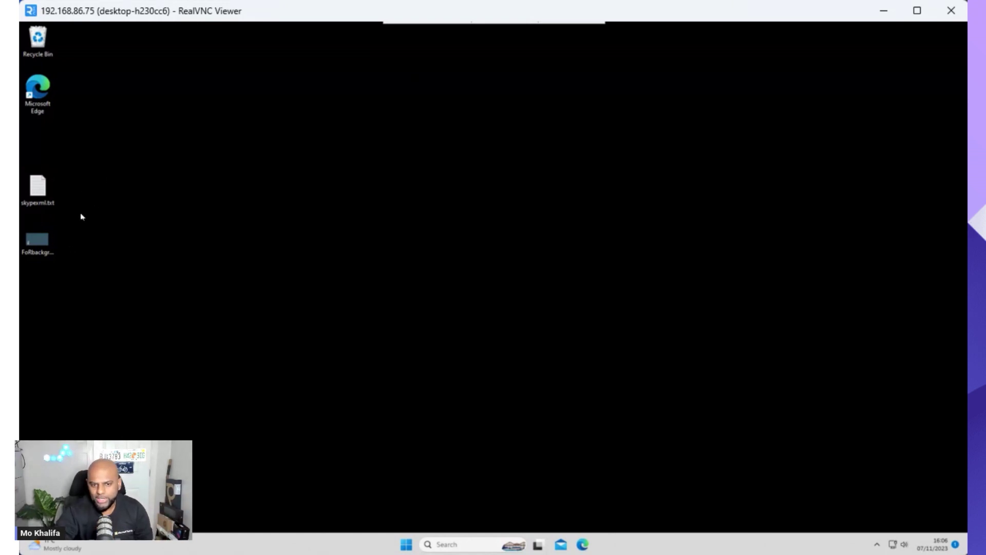
# Step: Check the file name of the FoRbackground.jpg image on the desktop and preview the picture
pyautogui.click(44, 255)
pyautogui.click(44, 252)
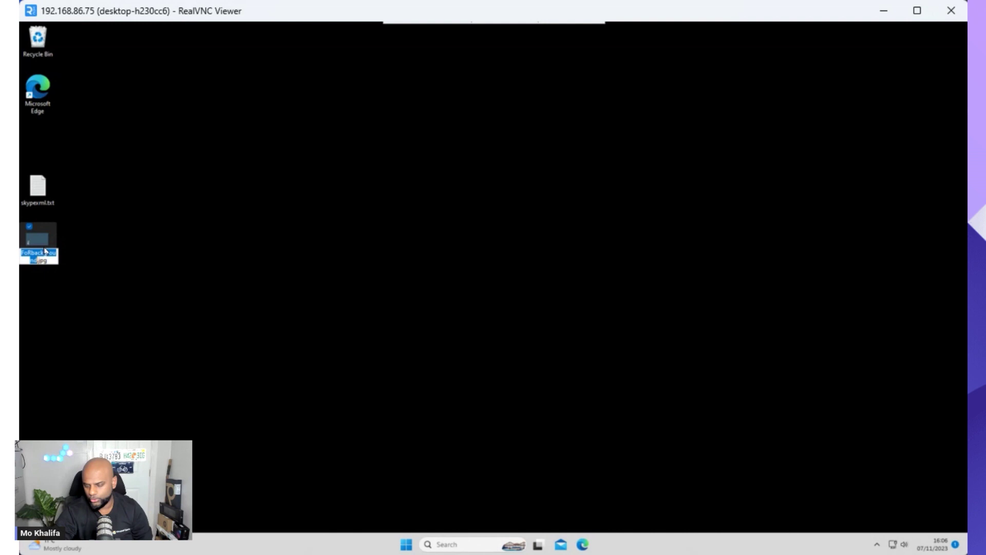
pyautogui.press('Escape')
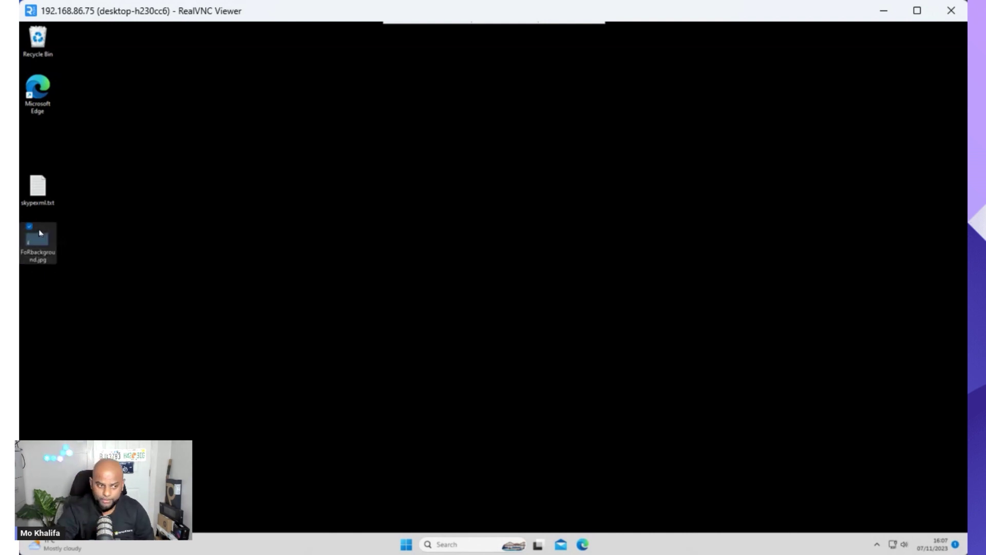
pyautogui.doubleClick(40, 233)
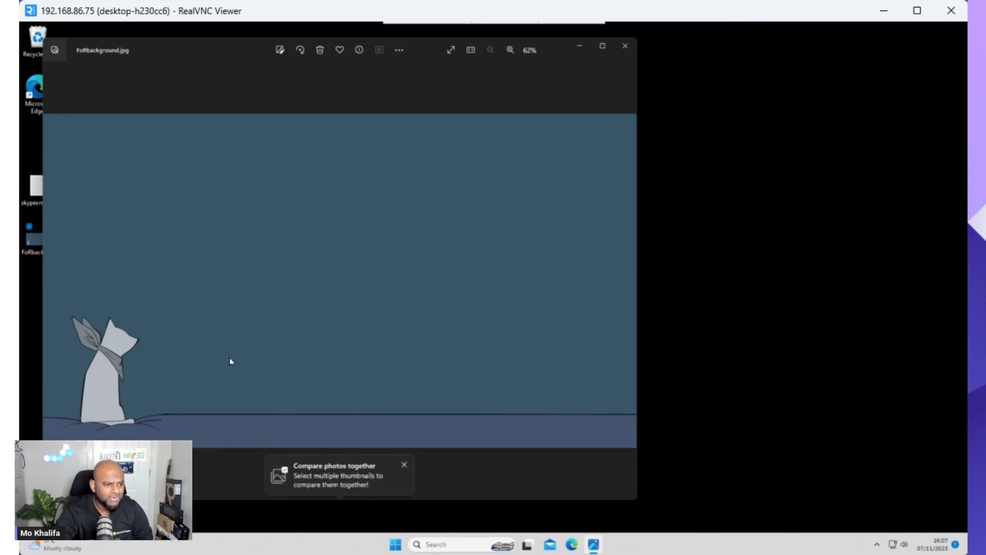
pyautogui.click(404, 465)
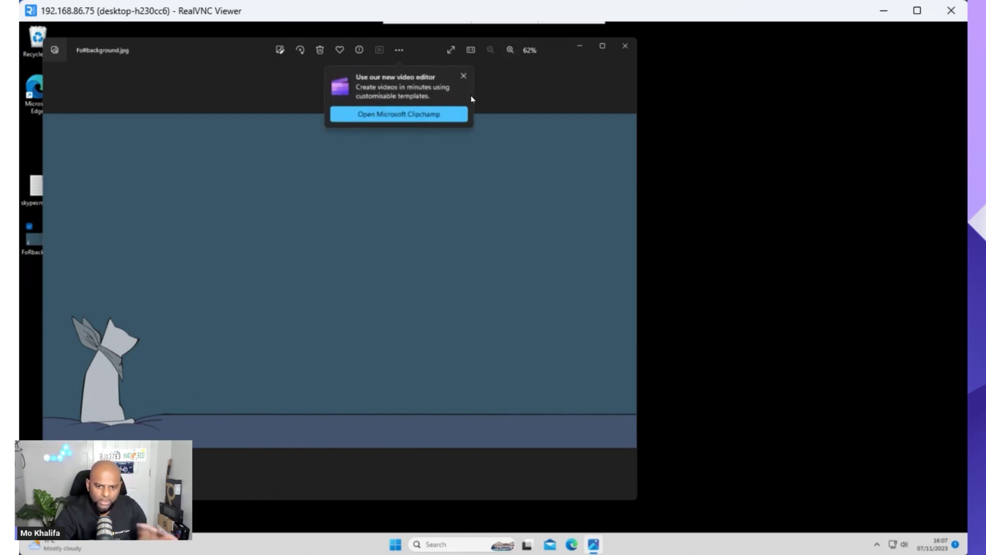
pyautogui.click(625, 46)
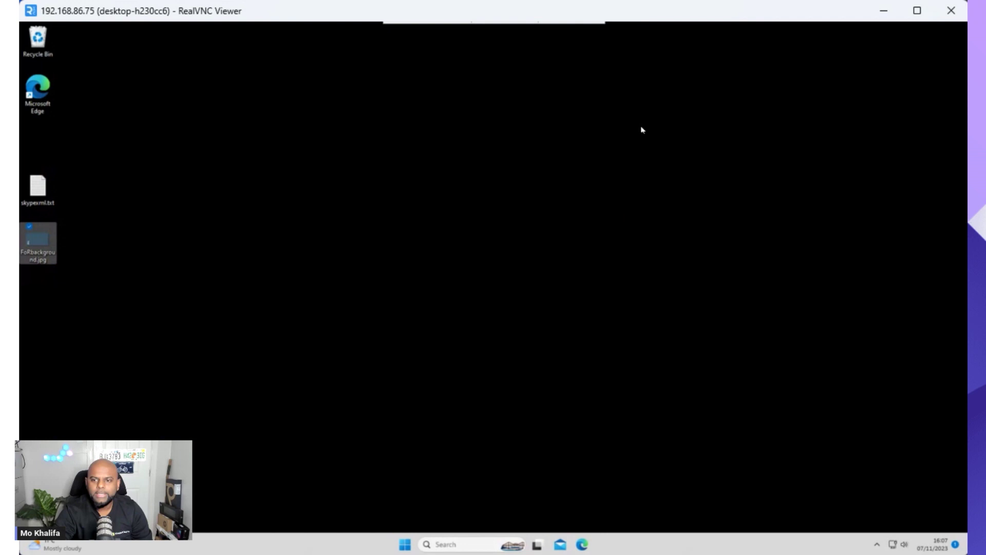
# Step: Open skypexml.txt from the desktop and examine the image file name in the CustomBackgroundMainFoRDisplay line of the Theming snippet
pyautogui.click(39, 195)
pyautogui.doubleClick(40, 195)
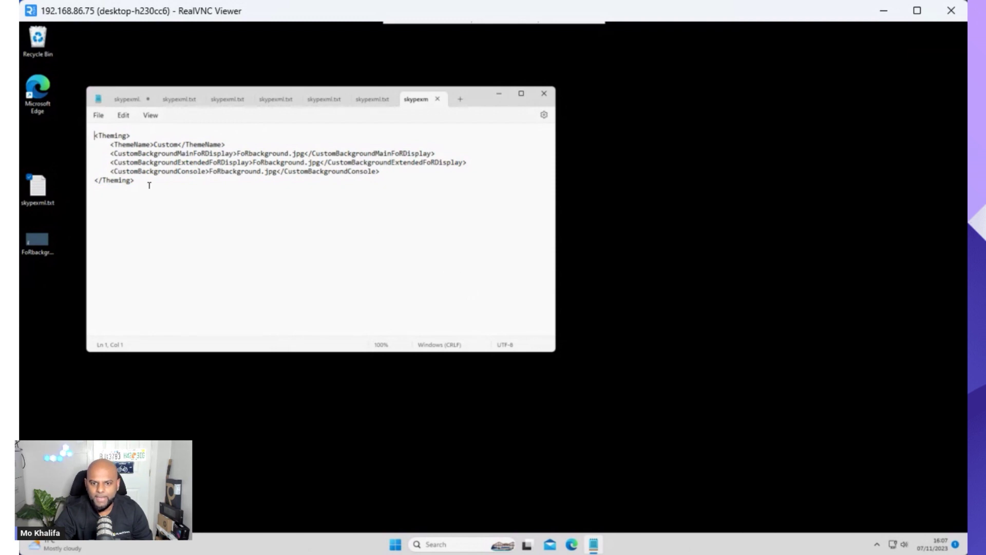
pyautogui.click(520, 93)
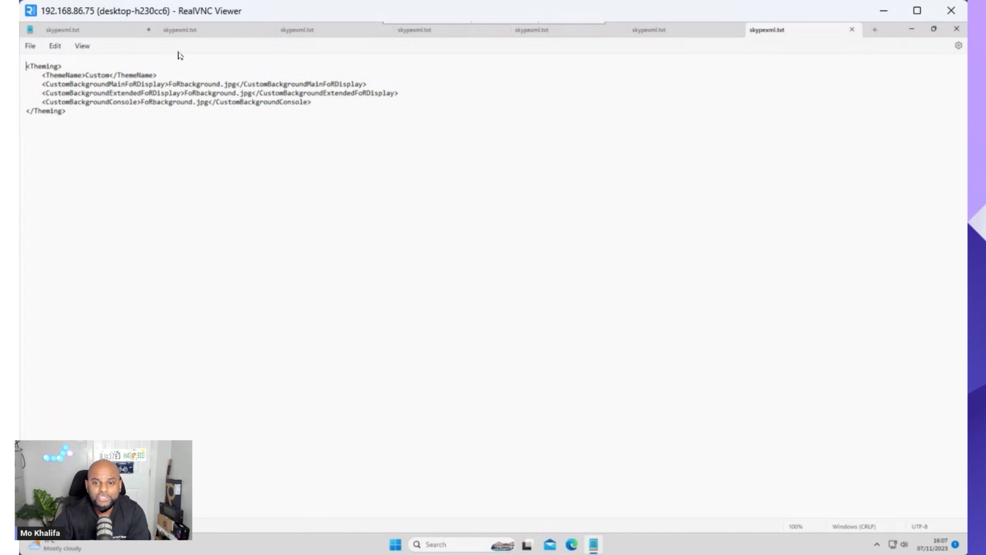
pyautogui.moveTo(240, 84); pyautogui.dragTo(171, 84)
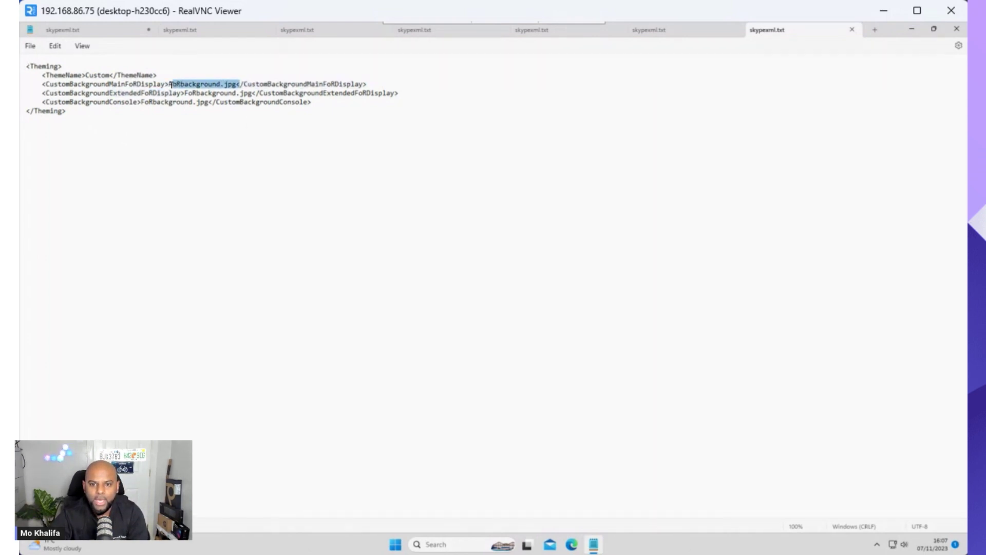
pyautogui.click(208, 201)
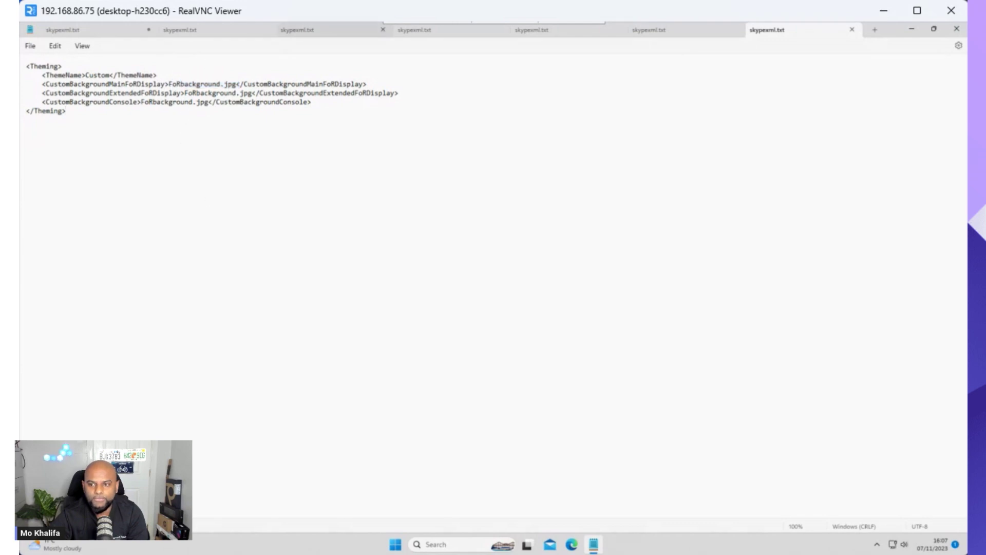
pyautogui.click(918, 13)
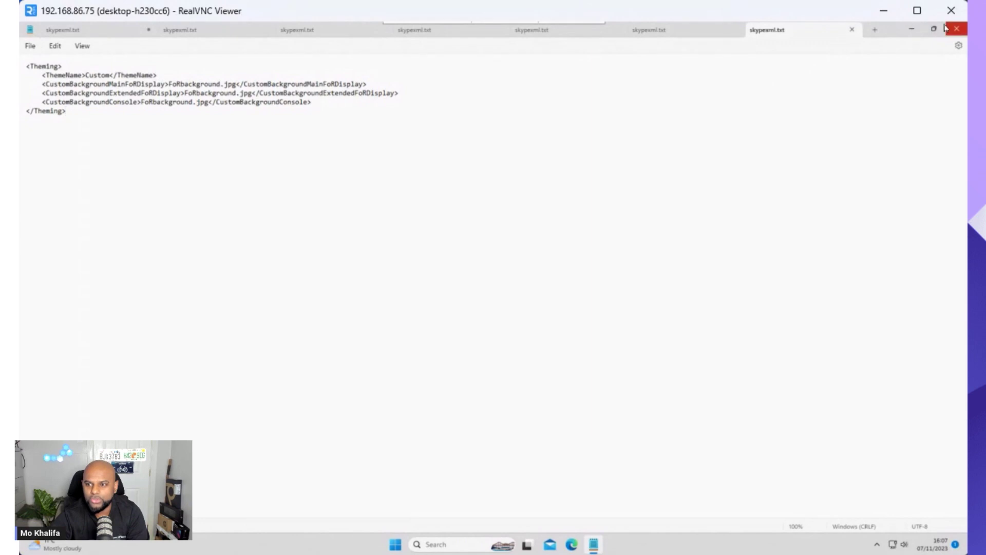
pyautogui.click(934, 29)
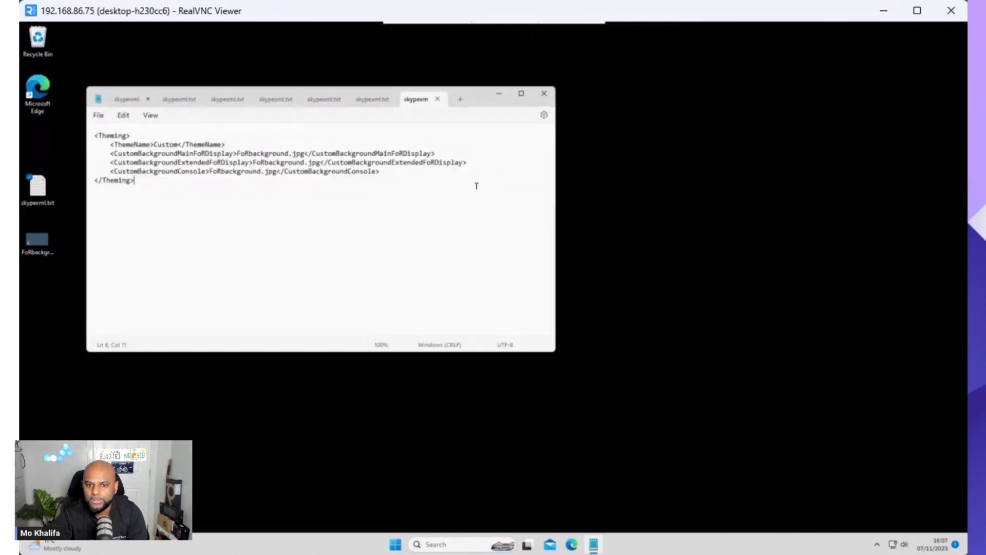
# Step: Copy the desktop background image's file name and select the matching name in the CustomBackgroundMainFoRDisplay line of skypexml.txt
pyautogui.click(32, 256)
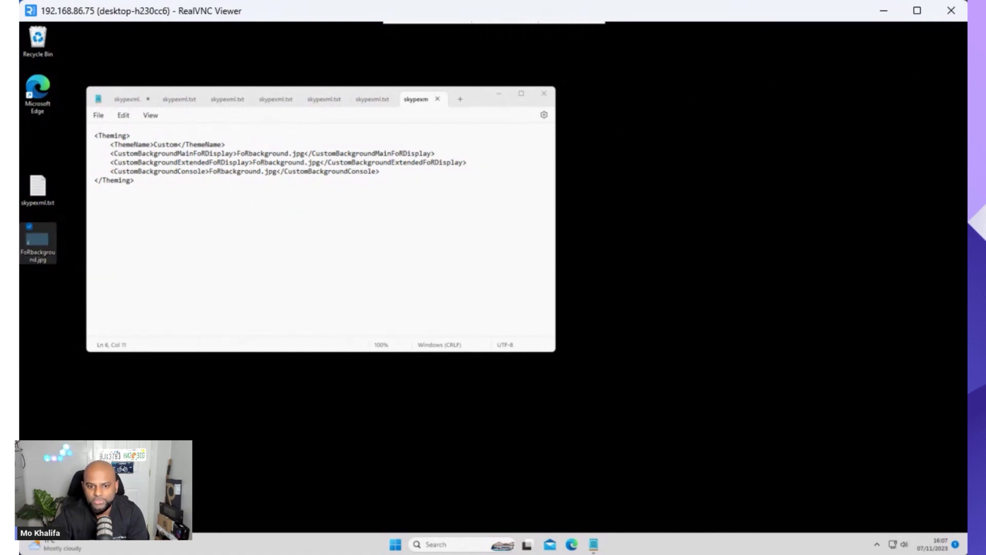
pyautogui.click(33, 261)
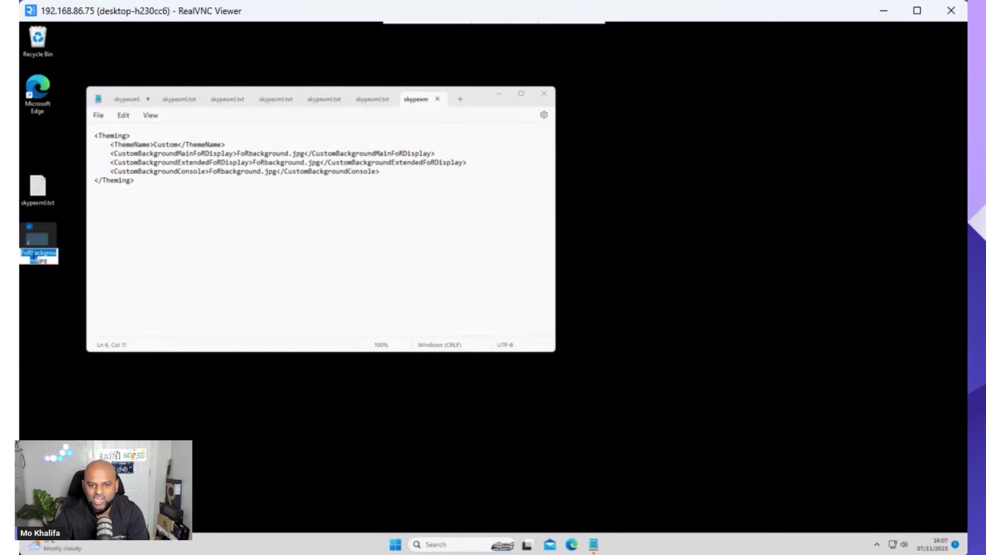
pyautogui.rightClick(34, 254)
pyautogui.click(58, 291)
pyautogui.click(260, 211)
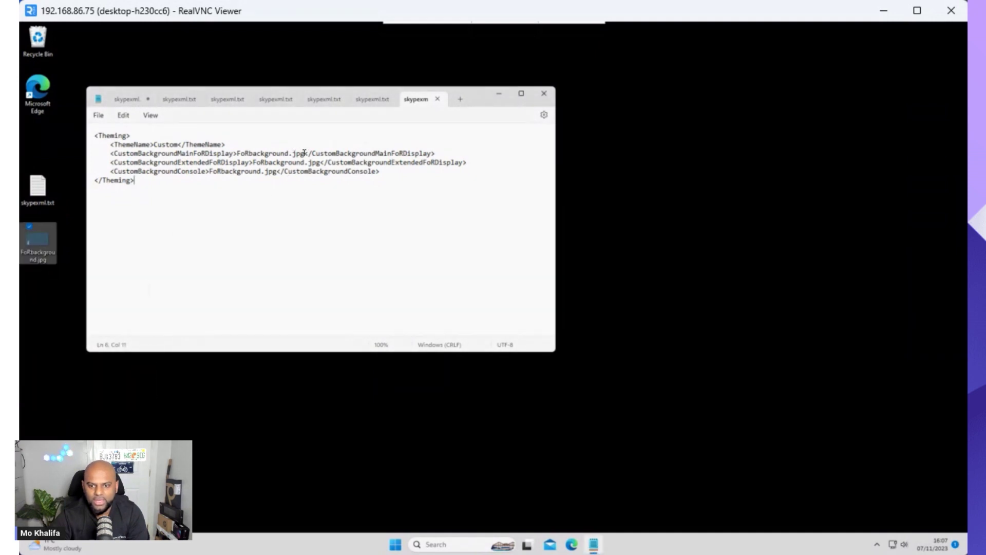
pyautogui.moveTo(305, 153); pyautogui.dragTo(237, 153)
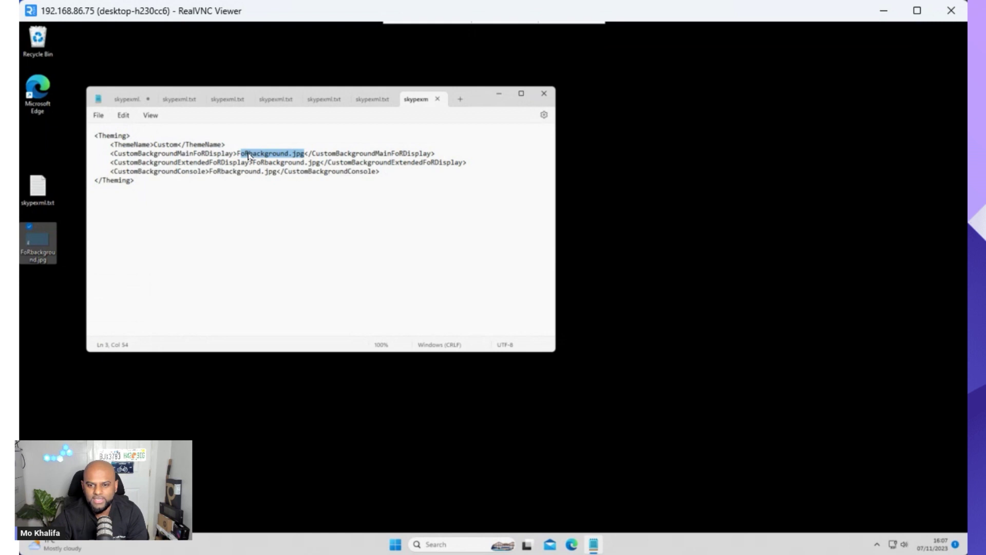
pyautogui.rightClick(251, 156)
pyautogui.click(233, 175)
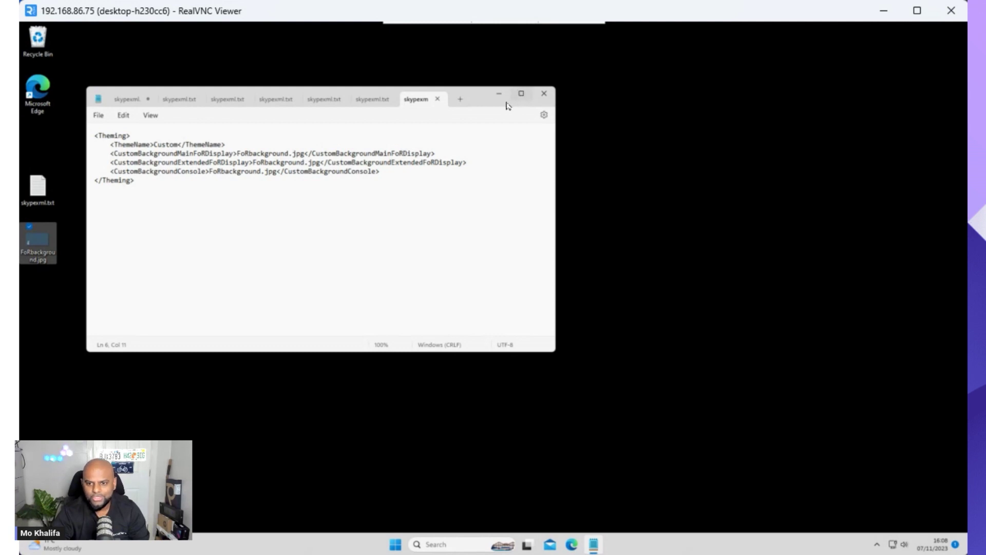
# Step: Save skypexml.txt and close the text editor
pyautogui.click(99, 117)
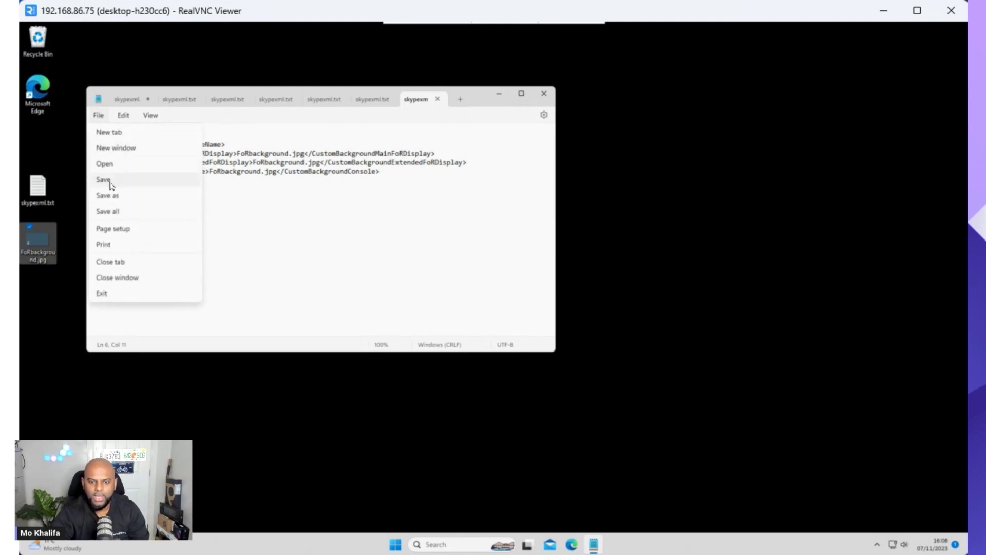
pyautogui.click(110, 180)
pyautogui.click(545, 95)
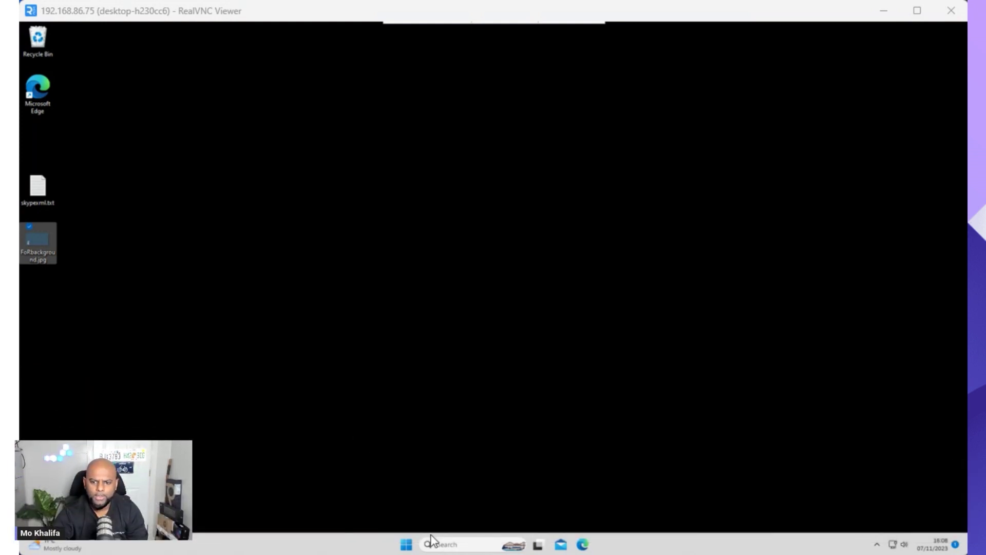
# Step: Open File Explorer and go to the Skype user folder at C:\Users\Skype
pyautogui.click(407, 544)
pyautogui.click(406, 544)
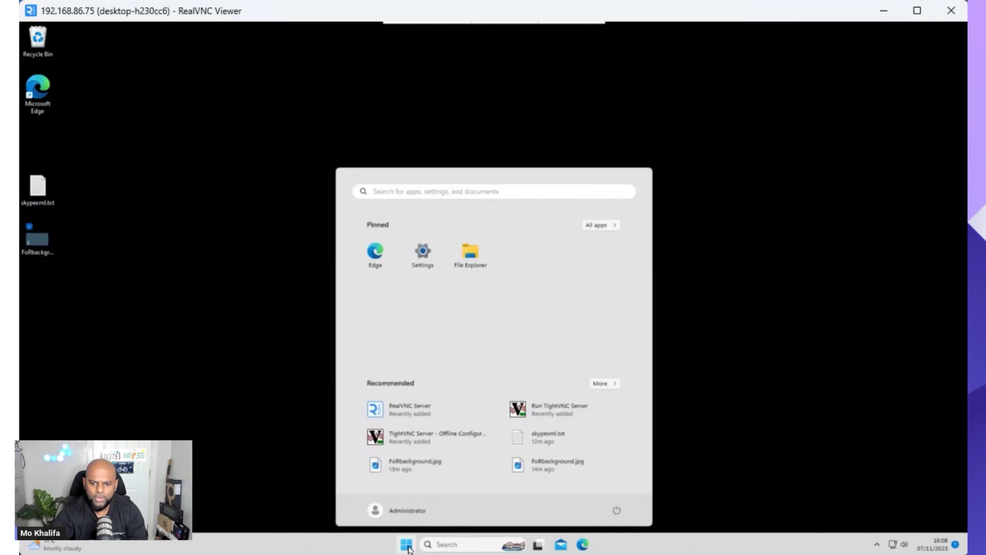
pyautogui.click(471, 253)
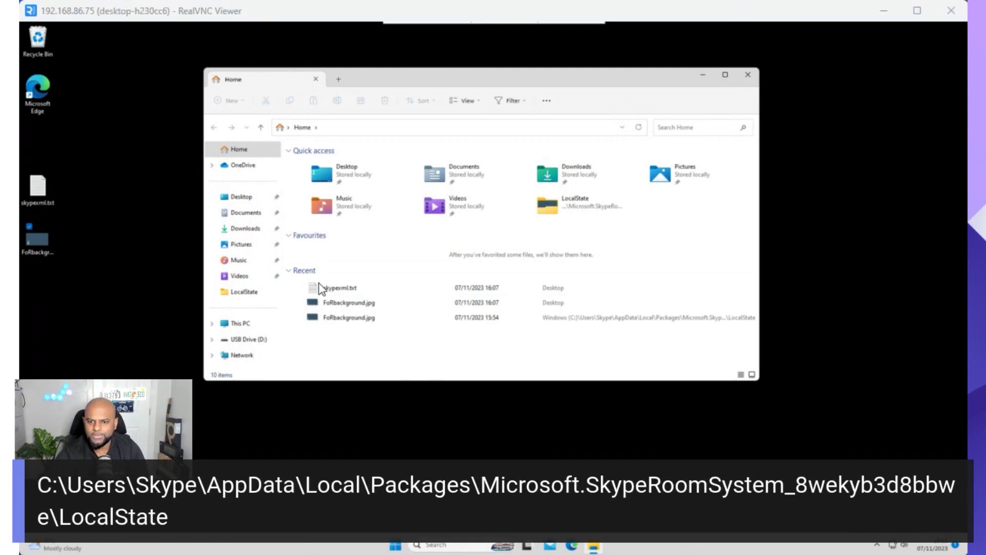
pyautogui.click(244, 330)
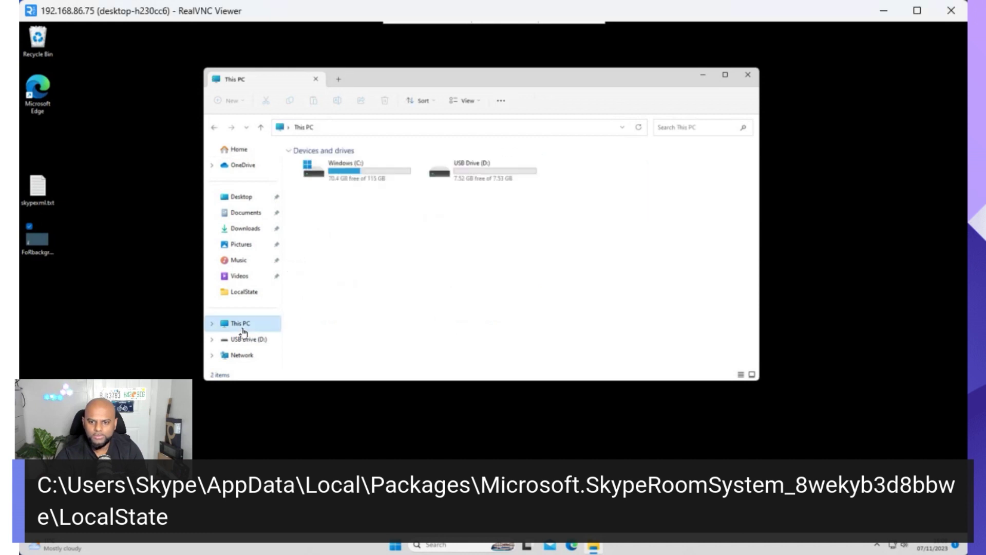
pyautogui.doubleClick(356, 175)
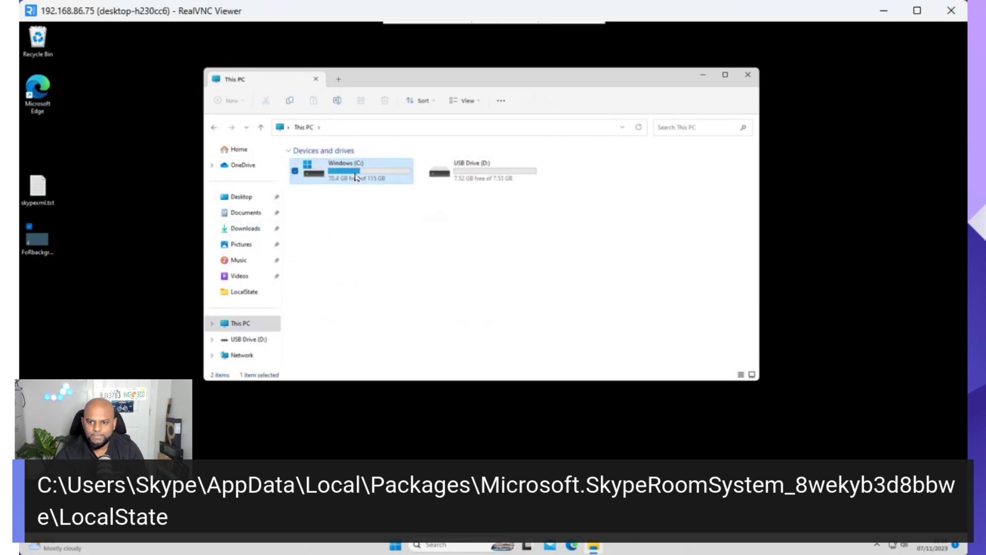
pyautogui.doubleClick(354, 289)
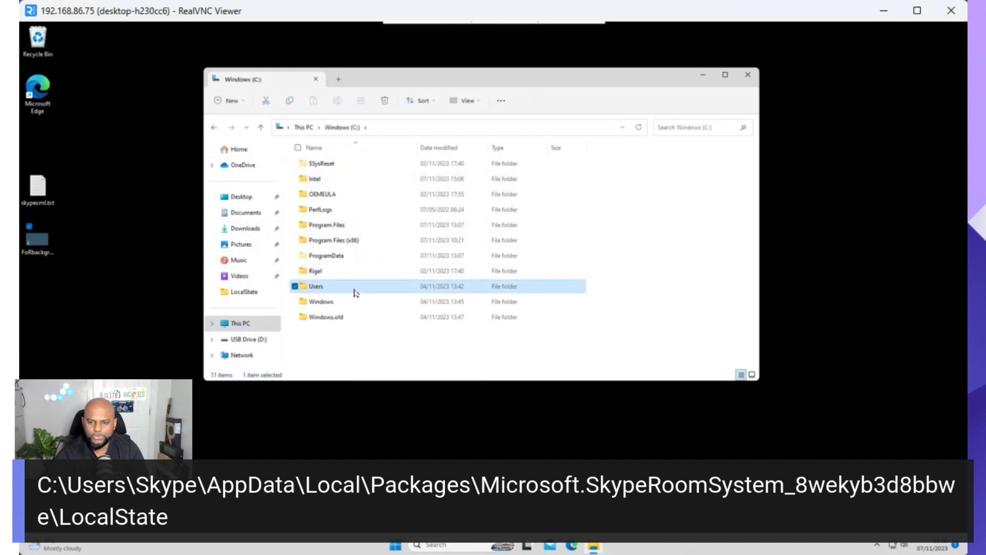
pyautogui.doubleClick(318, 210)
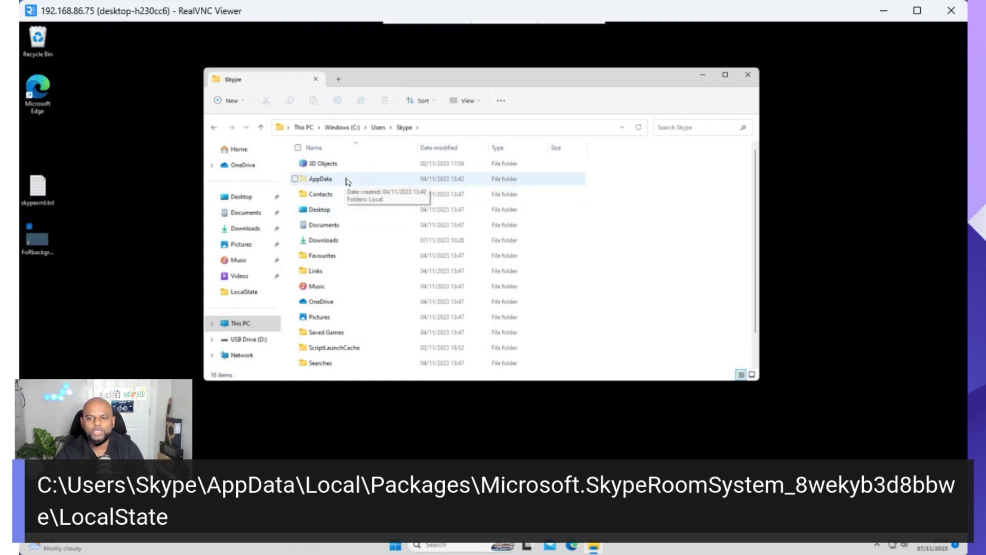
# Step: Check whether hidden items and file name extensions are set to show in File Explorer
pyautogui.click(473, 103)
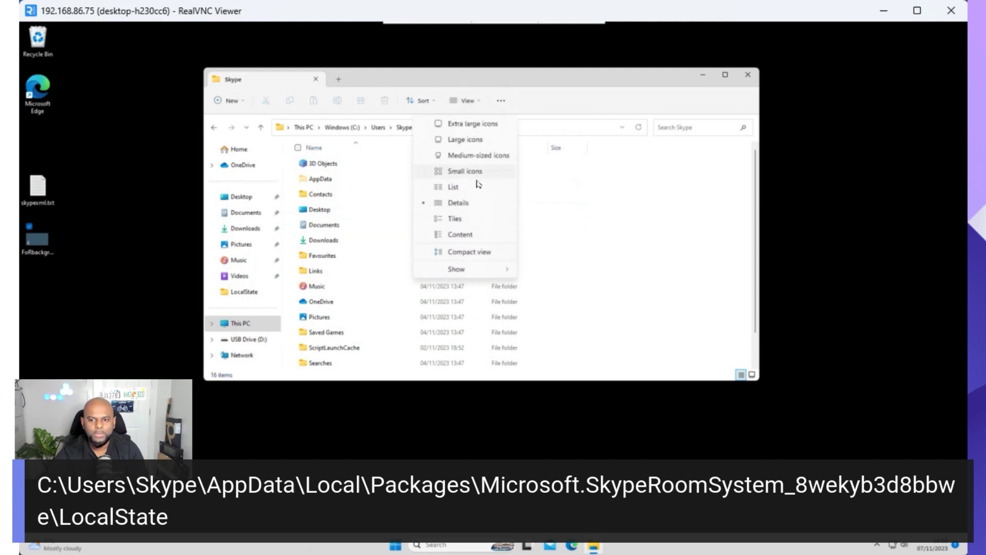
pyautogui.moveTo(483, 269)
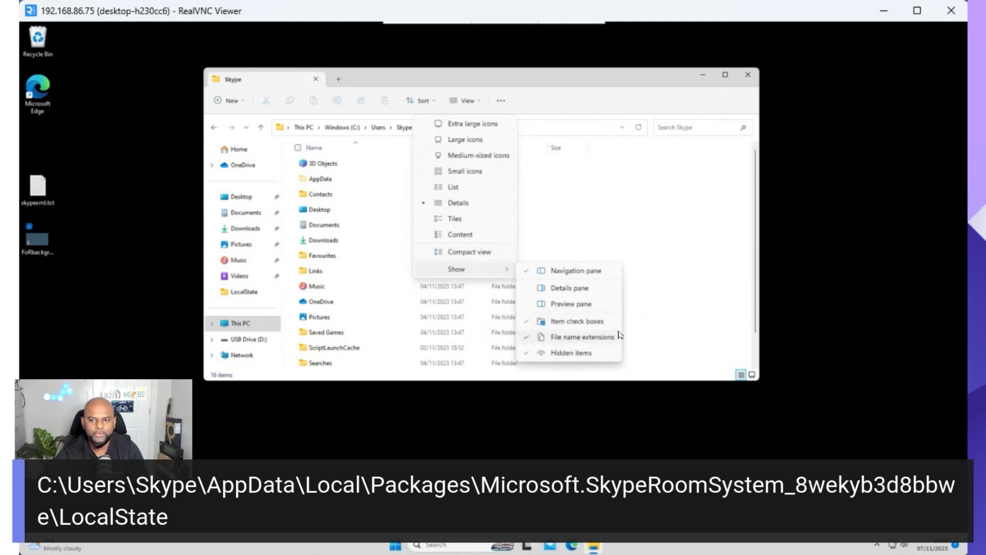
pyautogui.click(673, 356)
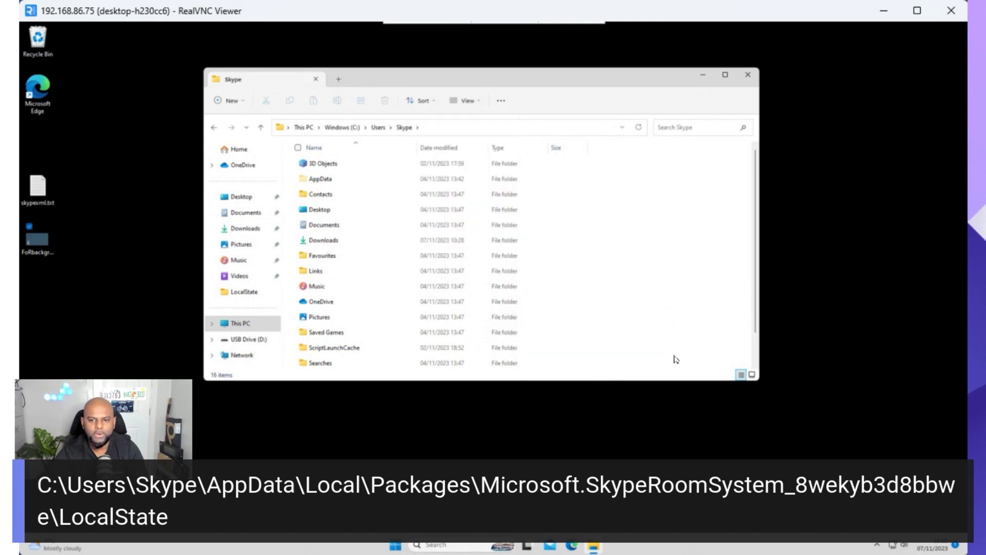
# Step: Go from the Skype user folder to AppData\Local\Packages\Microsoft.SkypeRoomSystem_8wekyb3d8bbwe\LocalState
pyautogui.doubleClick(333, 183)
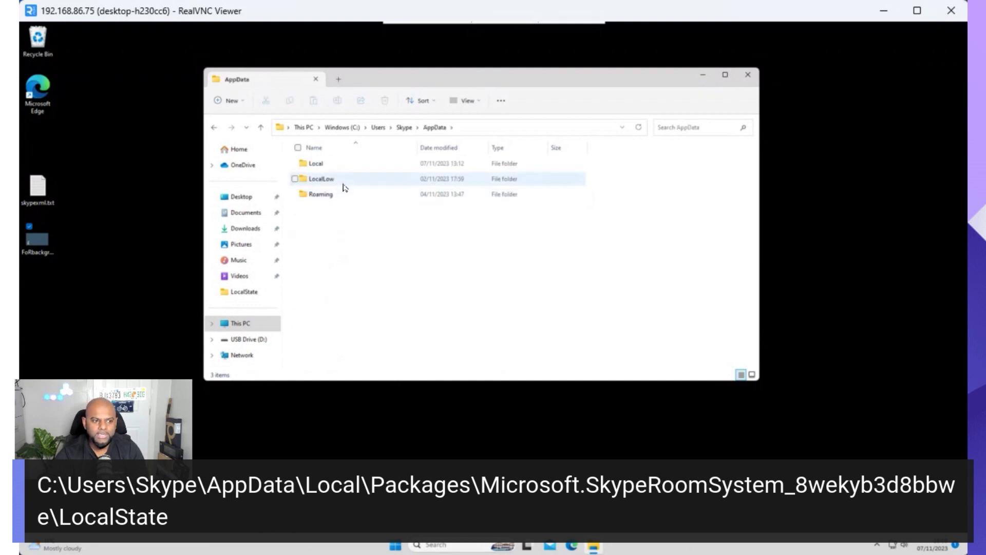
pyautogui.click(337, 169)
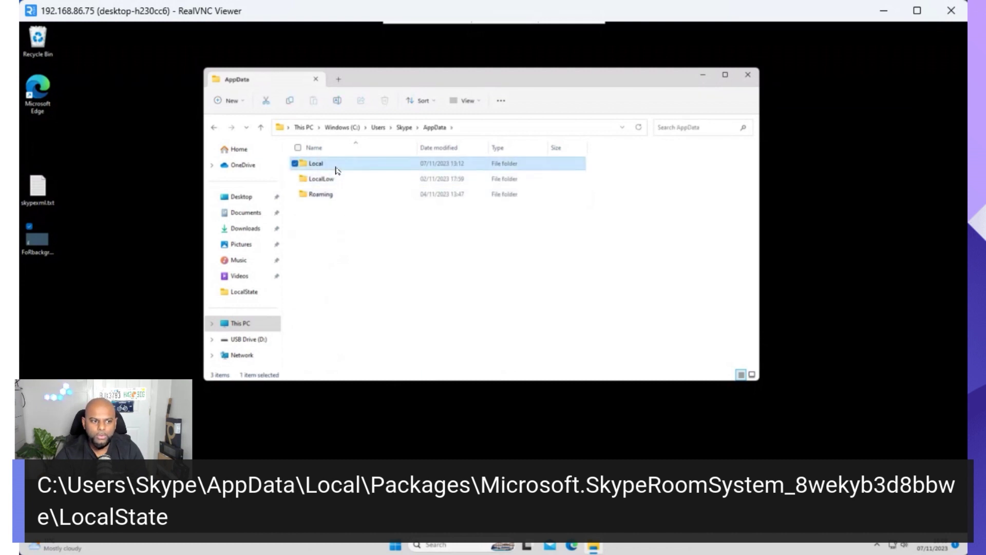
pyautogui.doubleClick(337, 170)
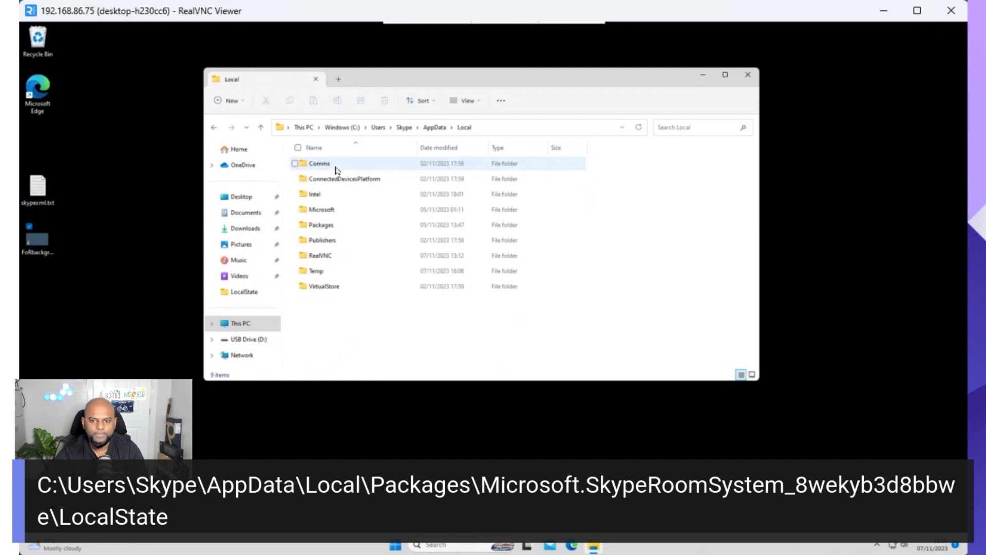
pyautogui.doubleClick(351, 230)
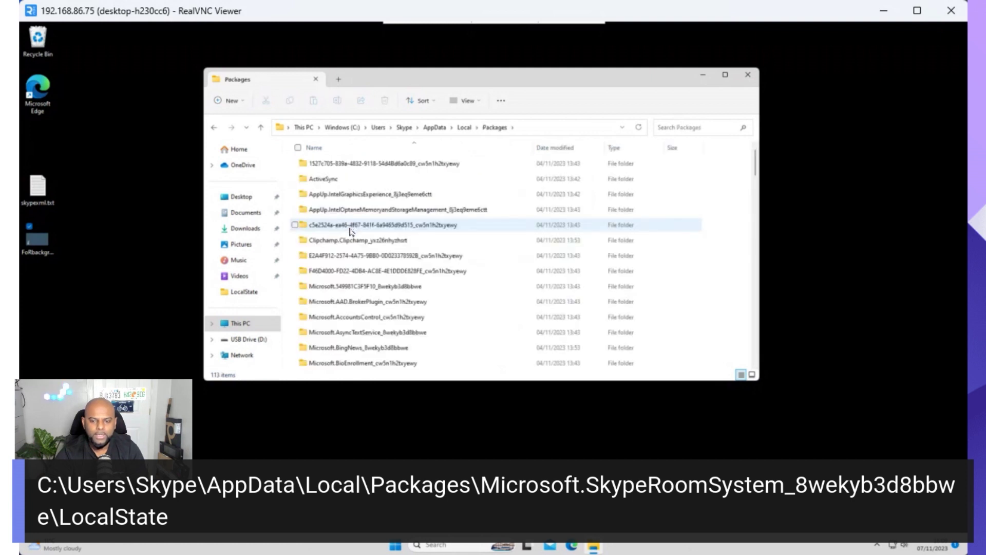
pyautogui.scroll(-10, 352, 232)
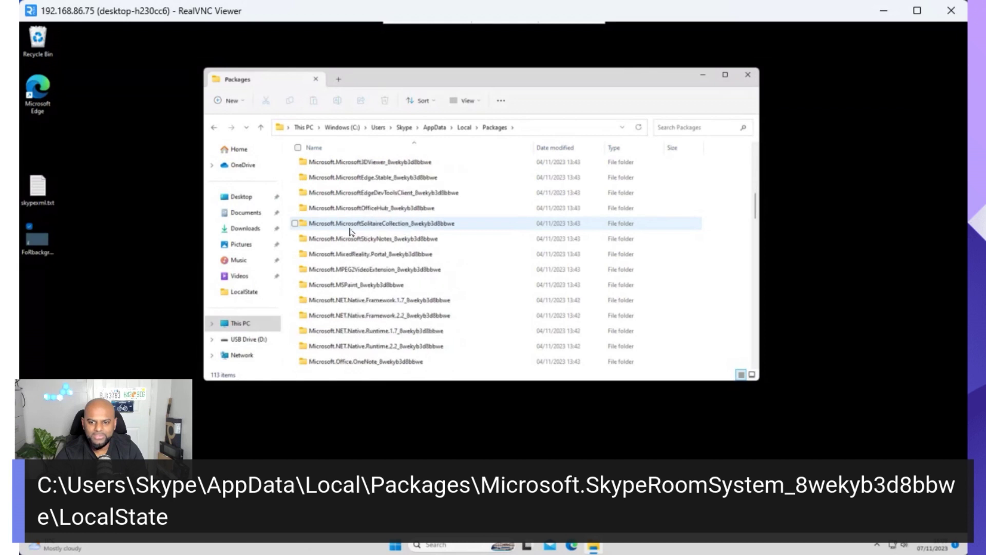
pyautogui.scroll(-5, 352, 231)
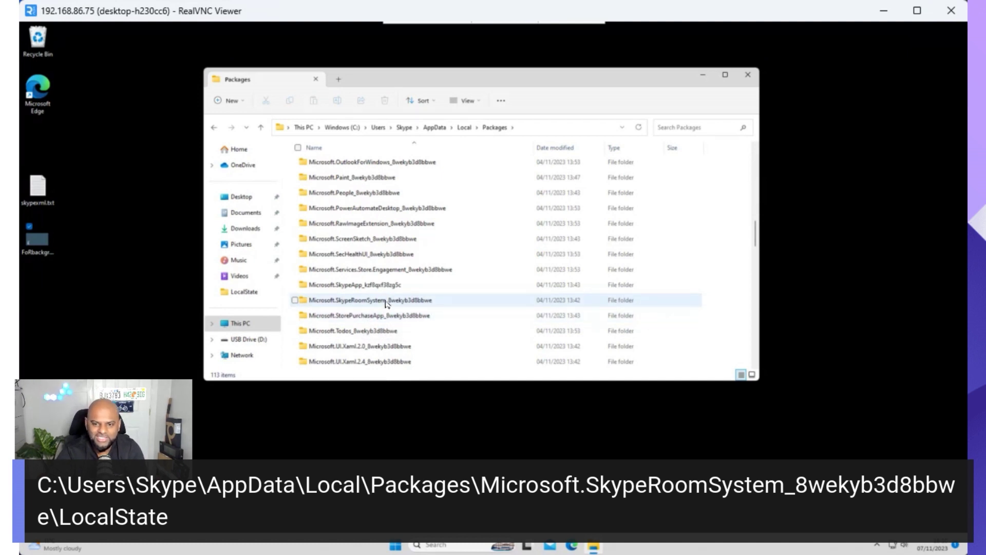
pyautogui.doubleClick(386, 301)
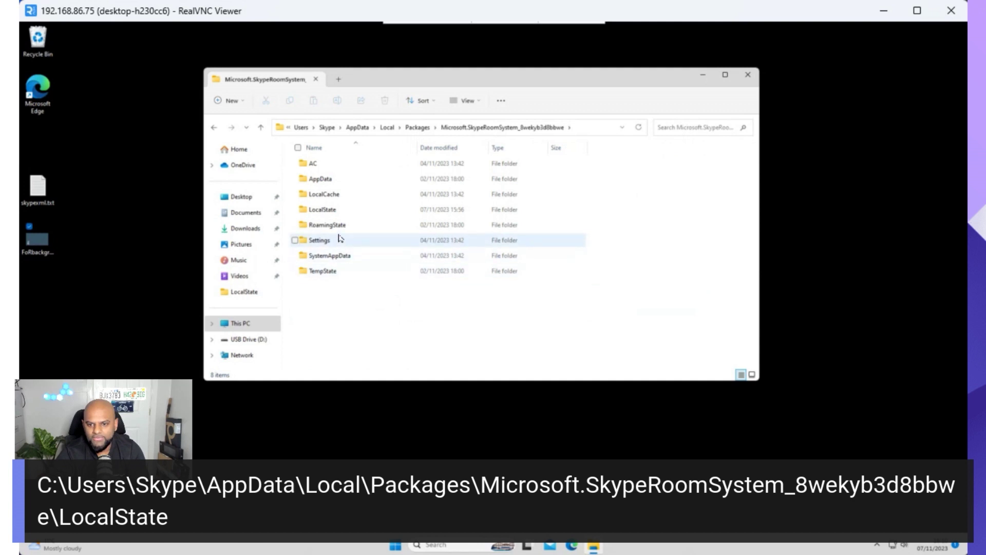
pyautogui.doubleClick(333, 216)
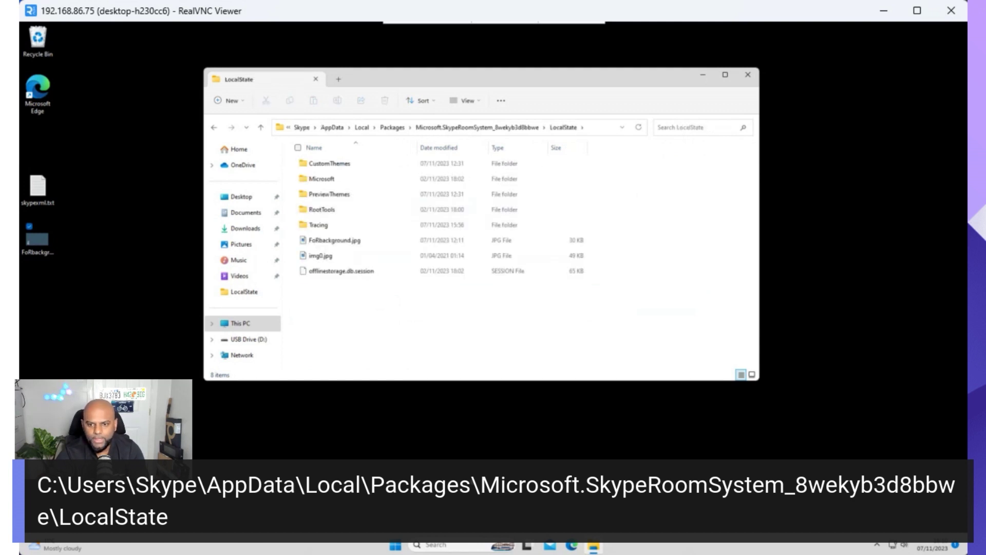
# Step: Delete the existing FoRbackground.jpg from LocalState and move FoRbackground.jpg and skypexml.txt from the desktop into that folder
pyautogui.click(346, 243)
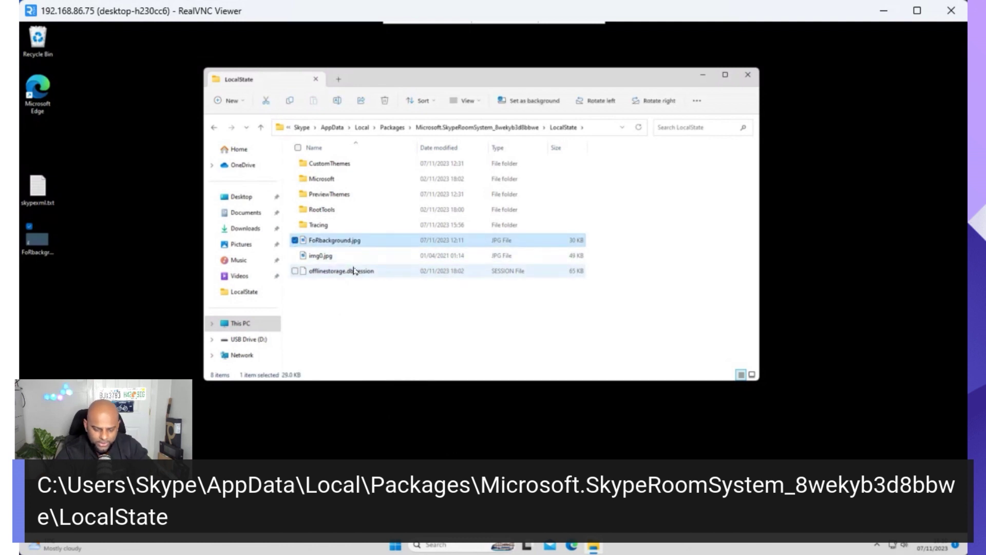
pyautogui.press('Delete')
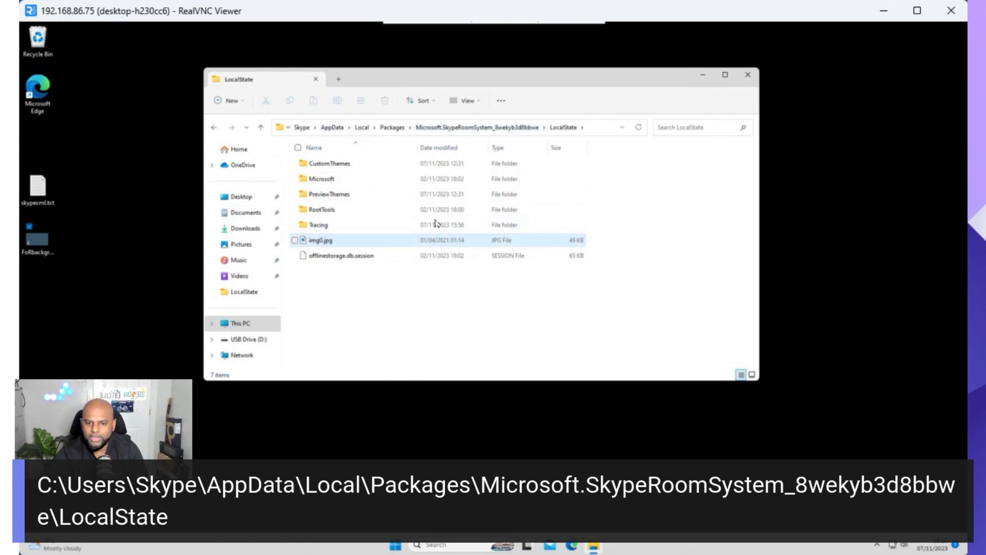
pyautogui.click(37, 242)
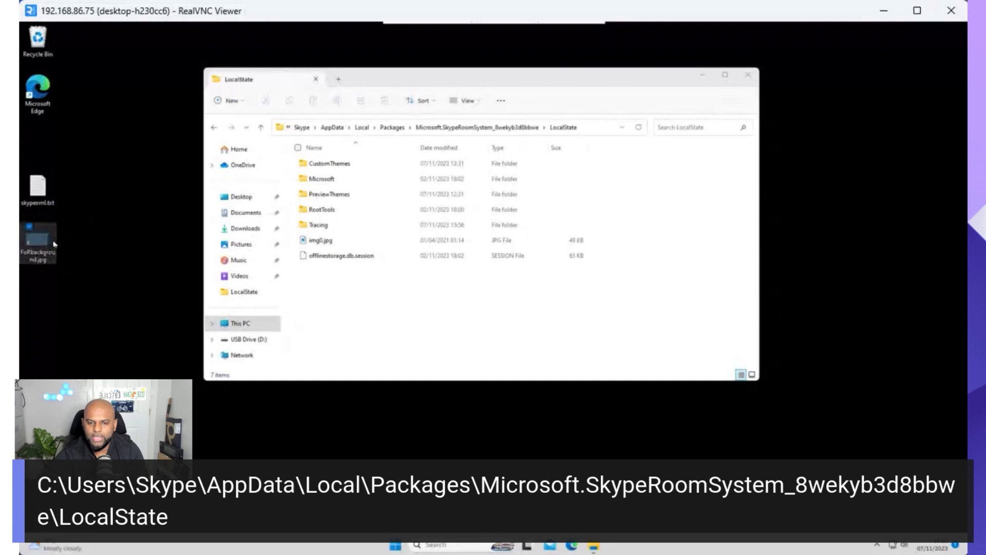
pyautogui.moveTo(46, 245); pyautogui.dragTo(416, 310)
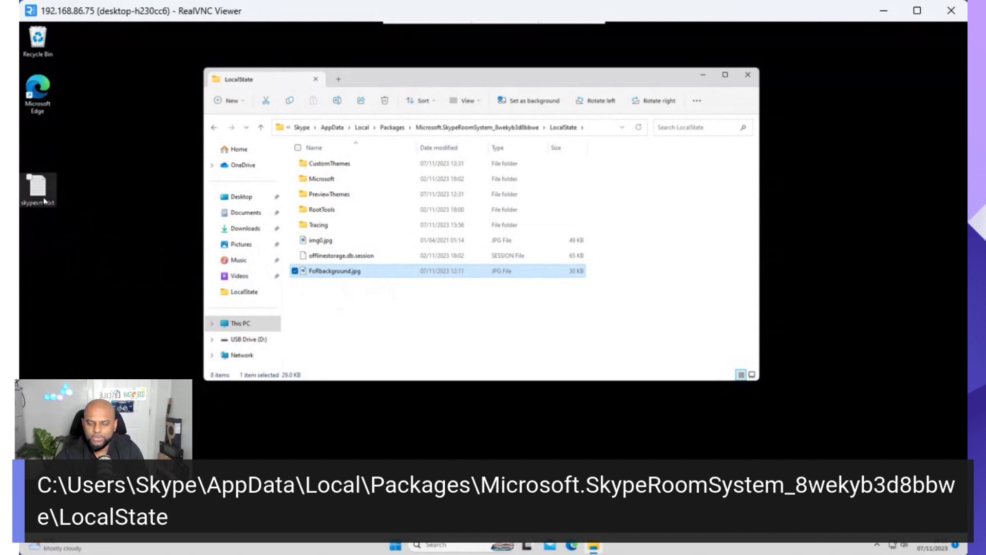
pyautogui.moveTo(42, 195); pyautogui.dragTo(389, 326)
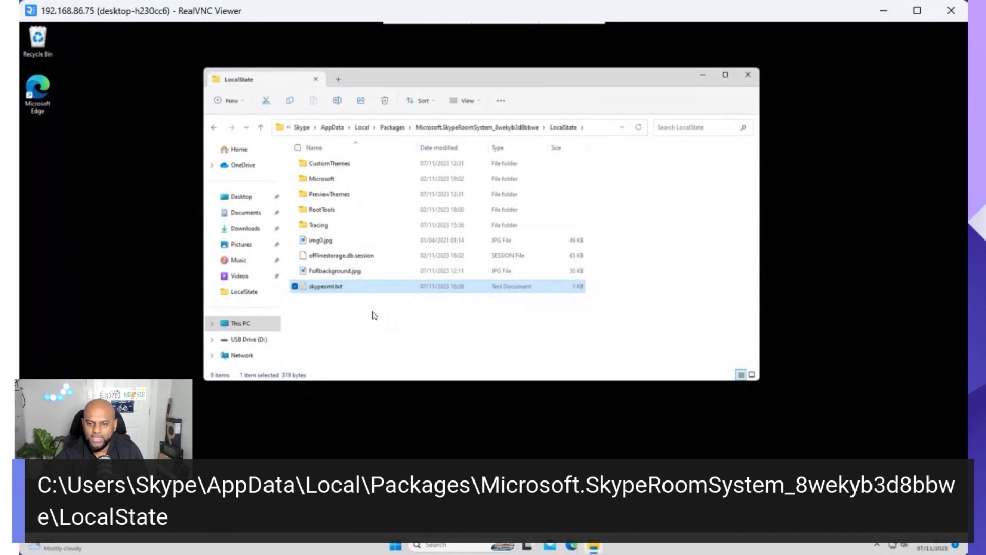
# Step: Open skypexml.txt from LocalState, check the image file name in the CustomBackgroundMainFoRDisplay line, and close the text editor
pyautogui.doubleClick(331, 291)
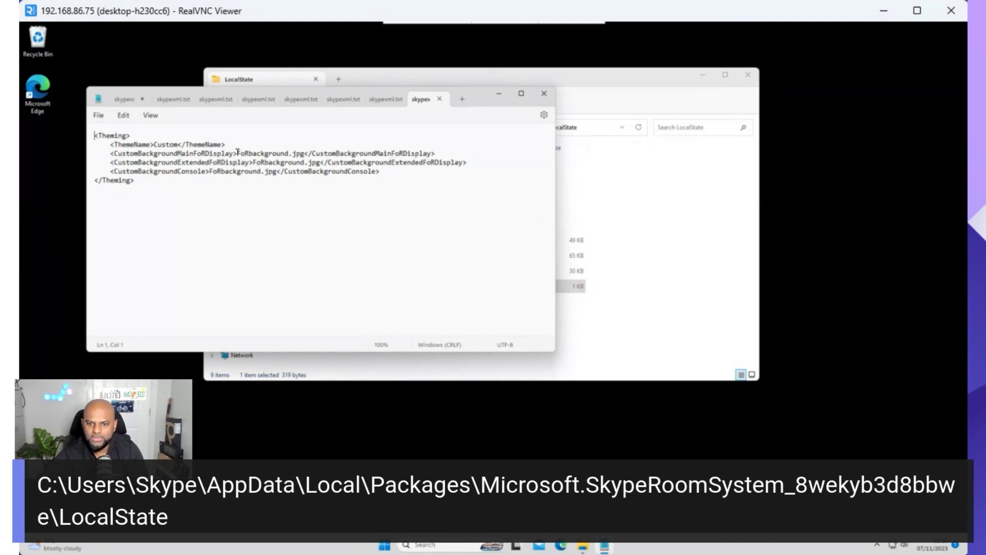
pyautogui.moveTo(237, 152); pyautogui.dragTo(303, 153)
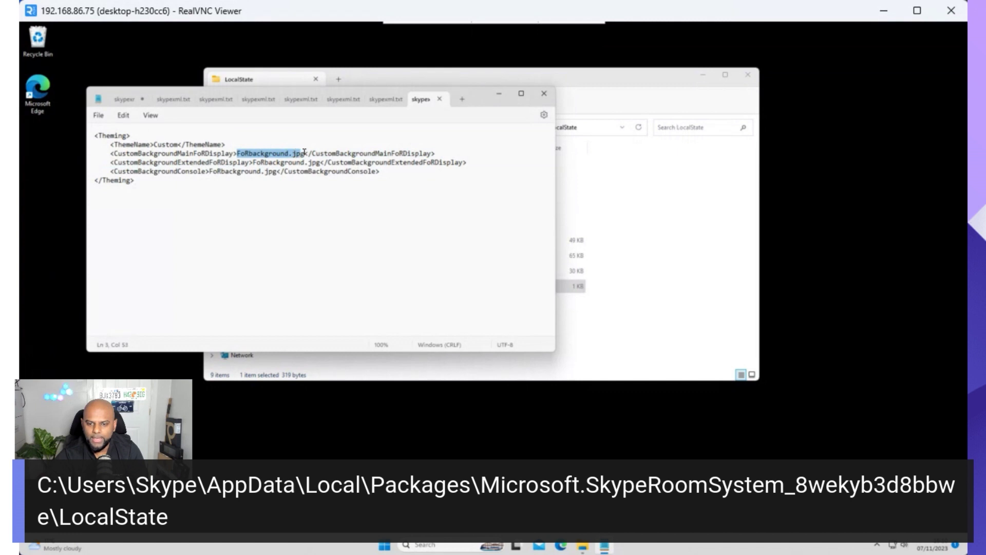
pyautogui.click(282, 311)
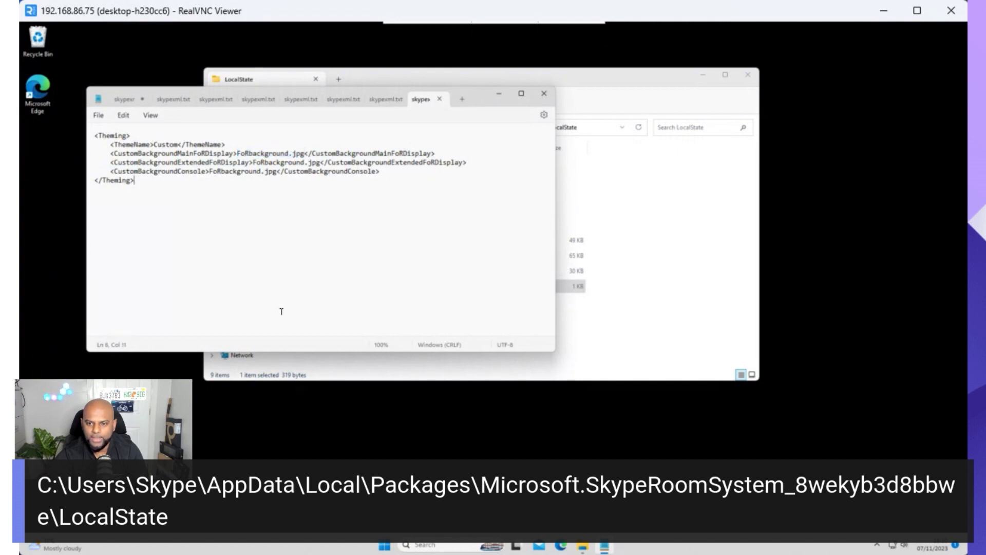
pyautogui.click(544, 93)
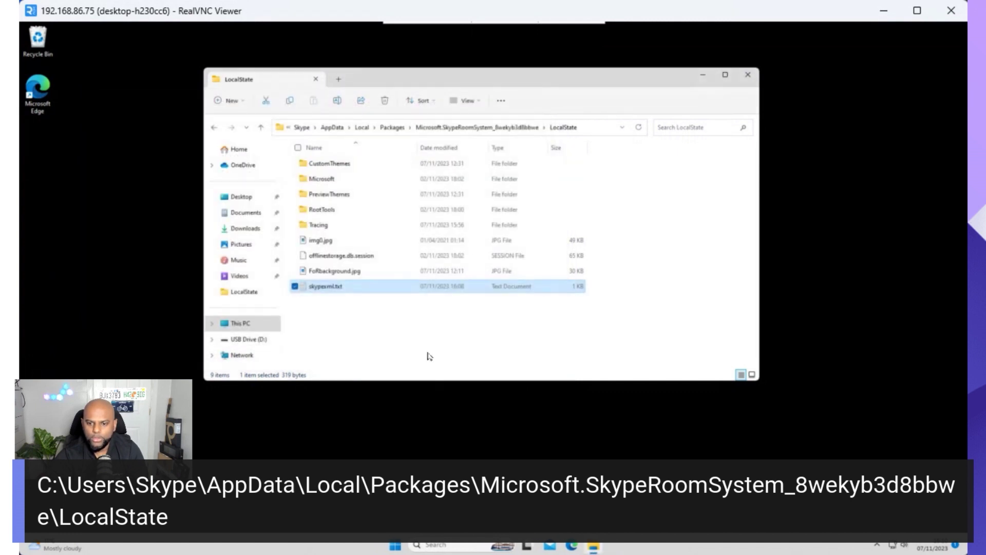
# Step: Rename skypexml.txt in the LocalState folder as SkypeSettings.txt
pyautogui.rightClick(322, 287)
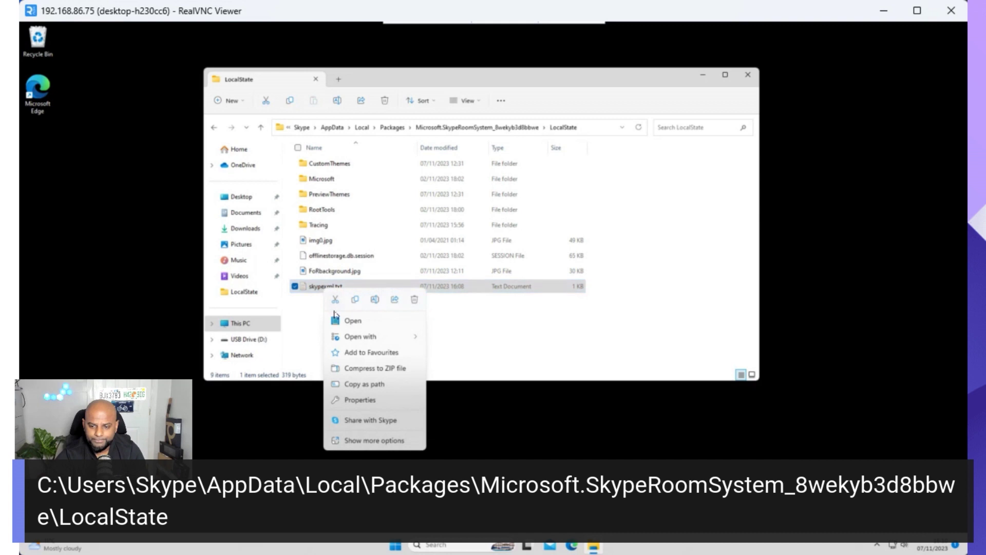
pyautogui.click(376, 440)
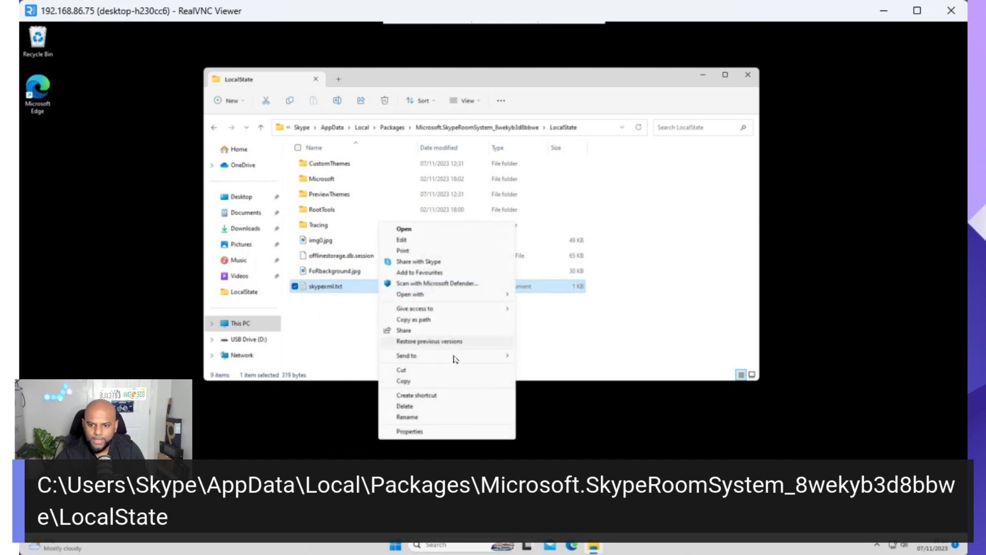
pyautogui.click(440, 417)
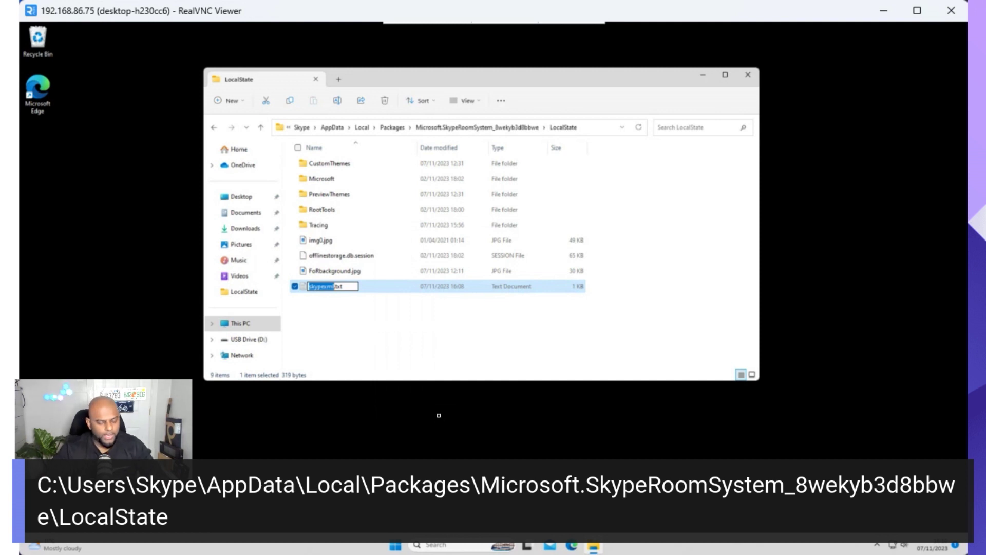
pyautogui.write('Skype')
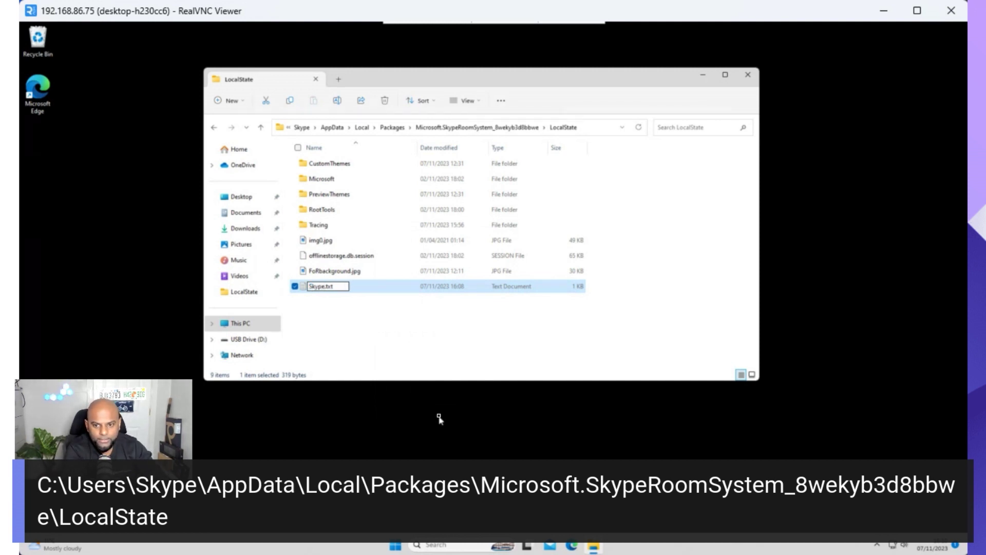
pyautogui.write('Settings')
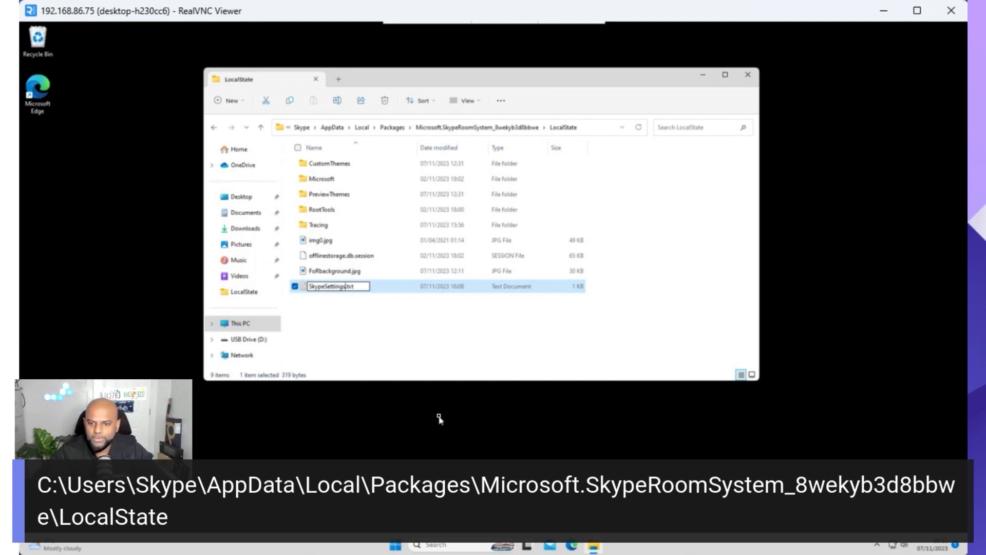
pyautogui.press('Return')
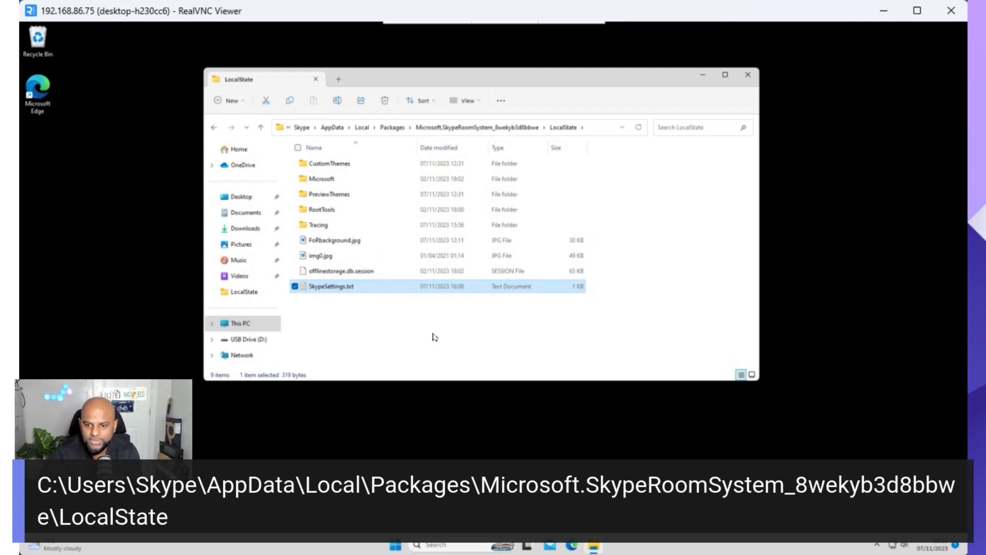
# Step: Change the extension of SkypeSettings.txt to .xml and accept the file type change
pyautogui.click(352, 292)
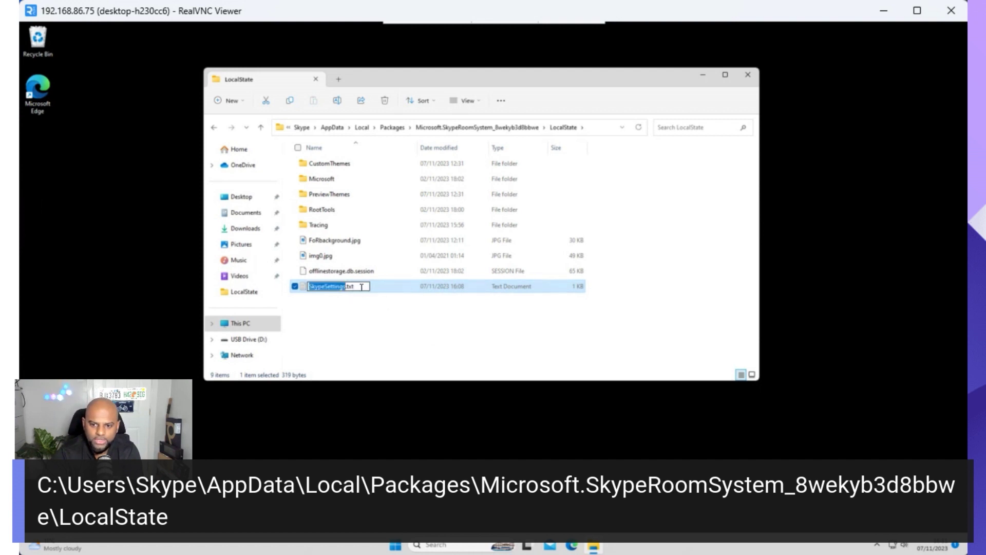
pyautogui.click(361, 287)
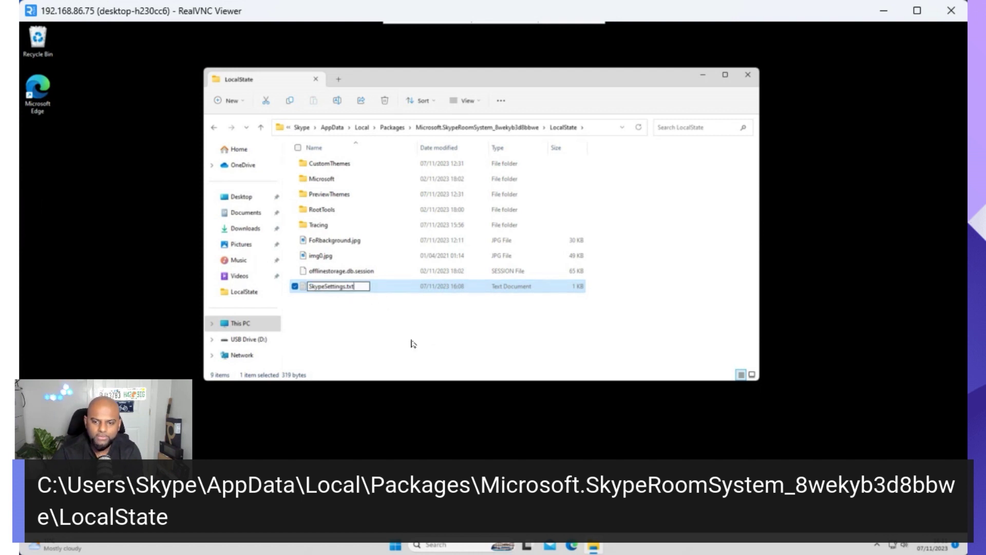
pyautogui.press('BackSpace')
pyautogui.press('BackSpace')
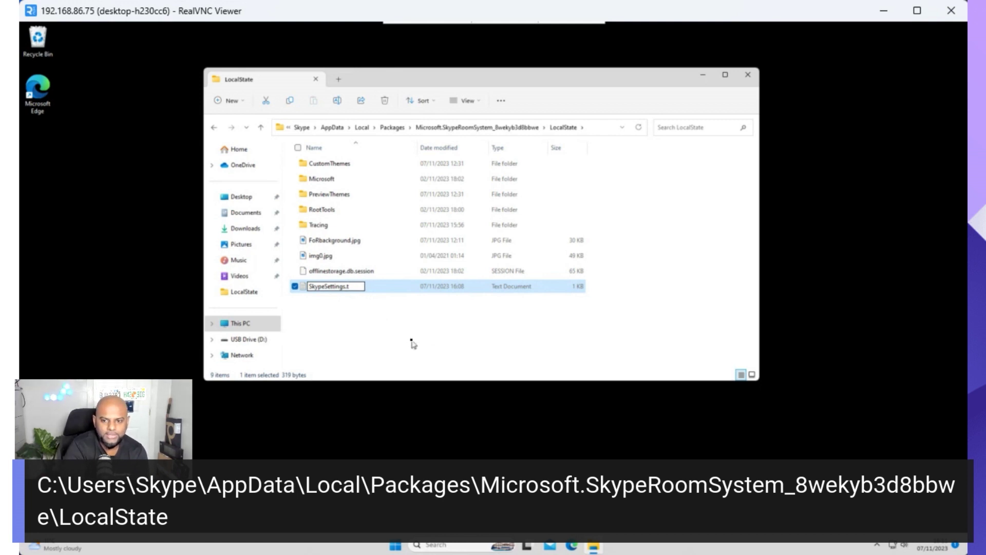
pyautogui.write('xml')
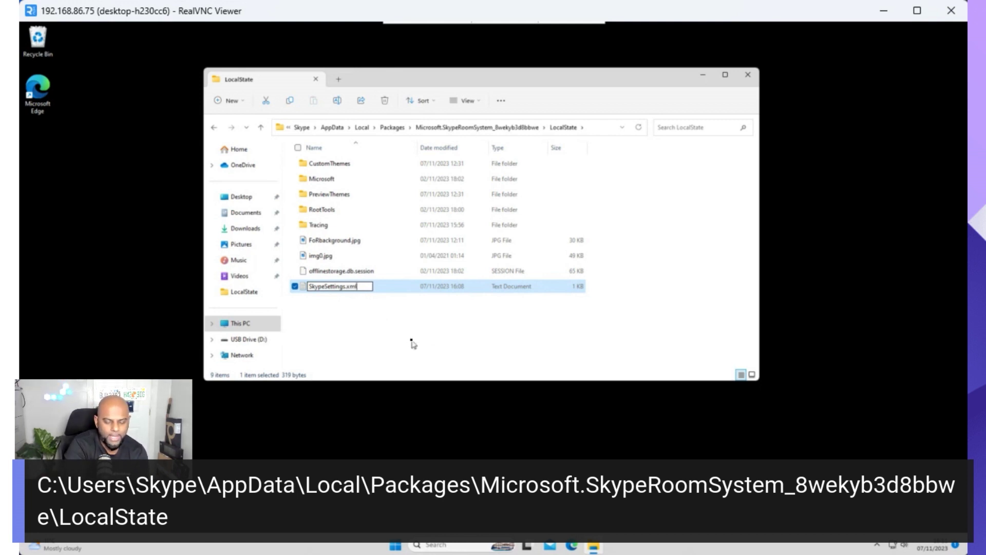
pyautogui.press('Return')
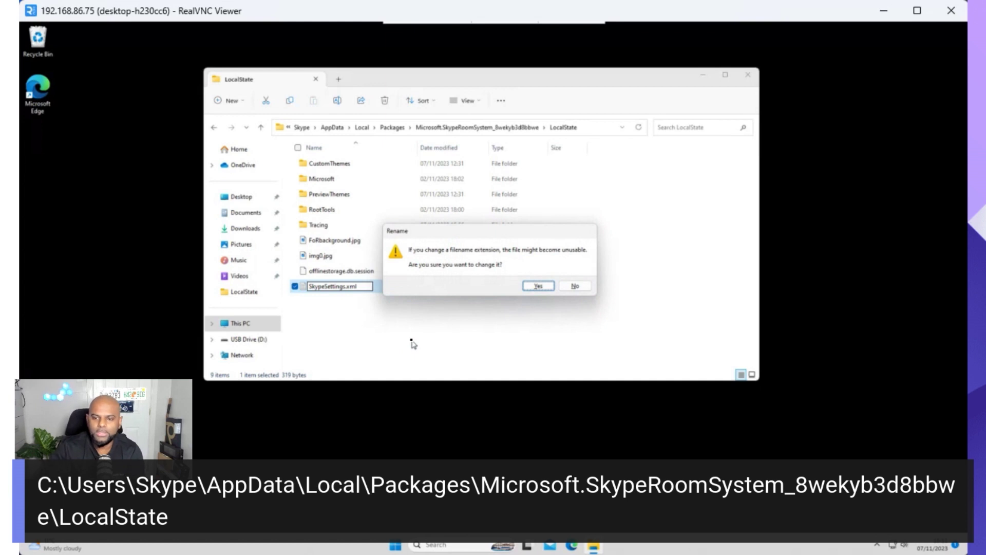
pyautogui.click(544, 286)
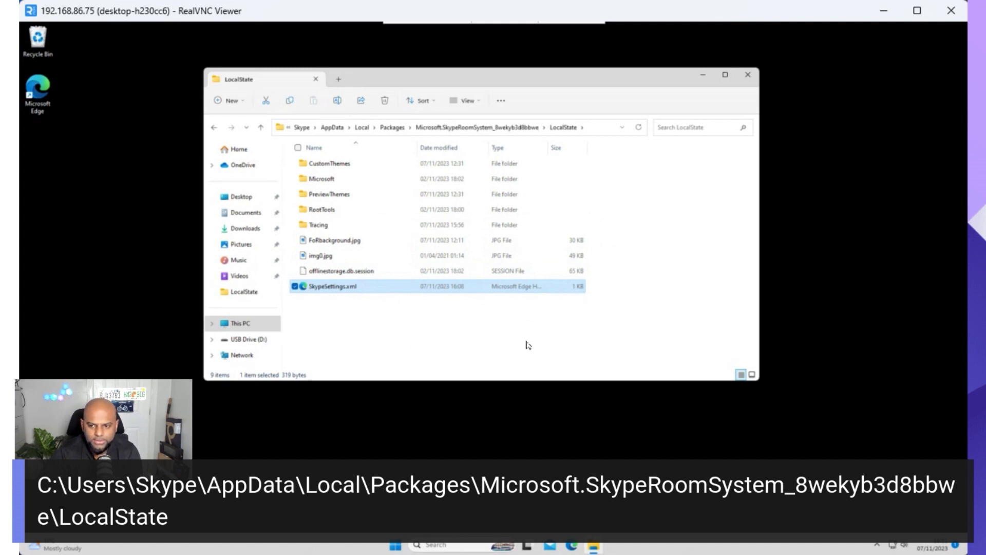
pyautogui.click(616, 293)
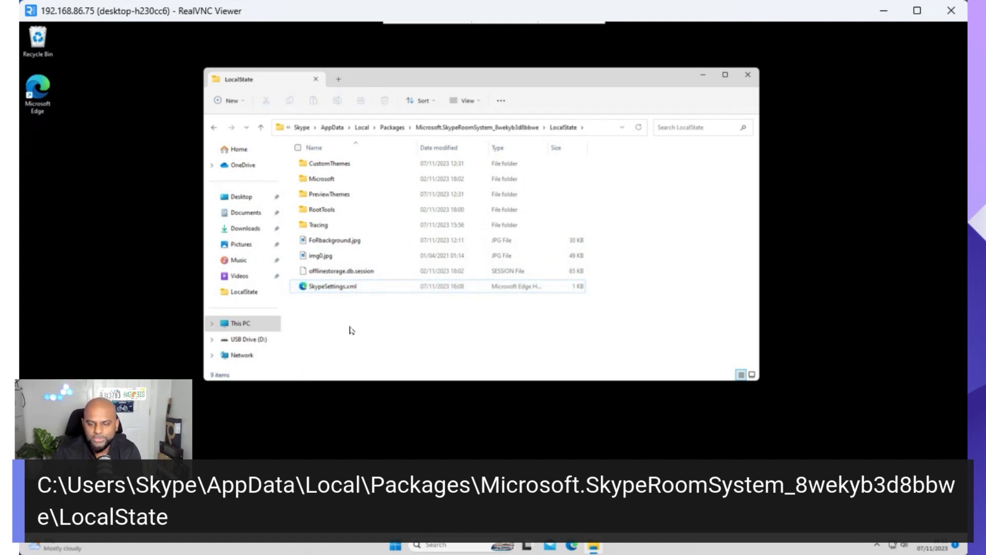
# Step: Check FoRbackground.jpg and SkypeSettings.xml in LocalState, and open the Windows power options to restart the device
pyautogui.click(350, 250)
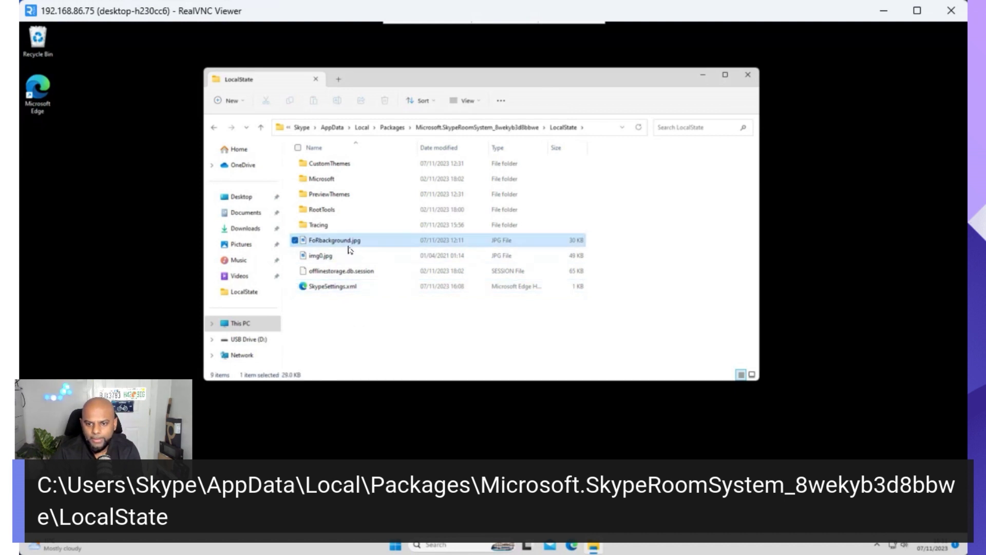
pyautogui.click(341, 286)
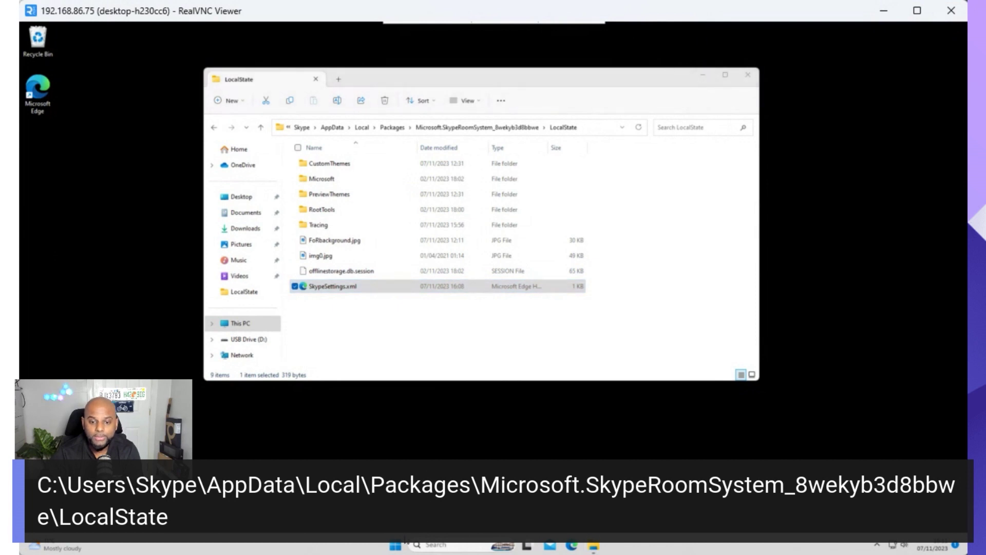
pyautogui.click(395, 546)
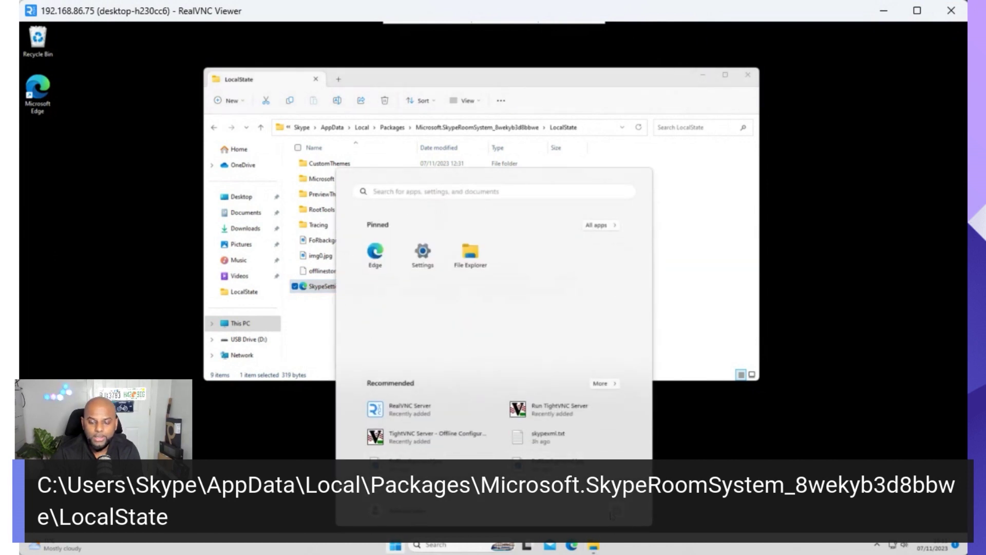
pyautogui.click(615, 511)
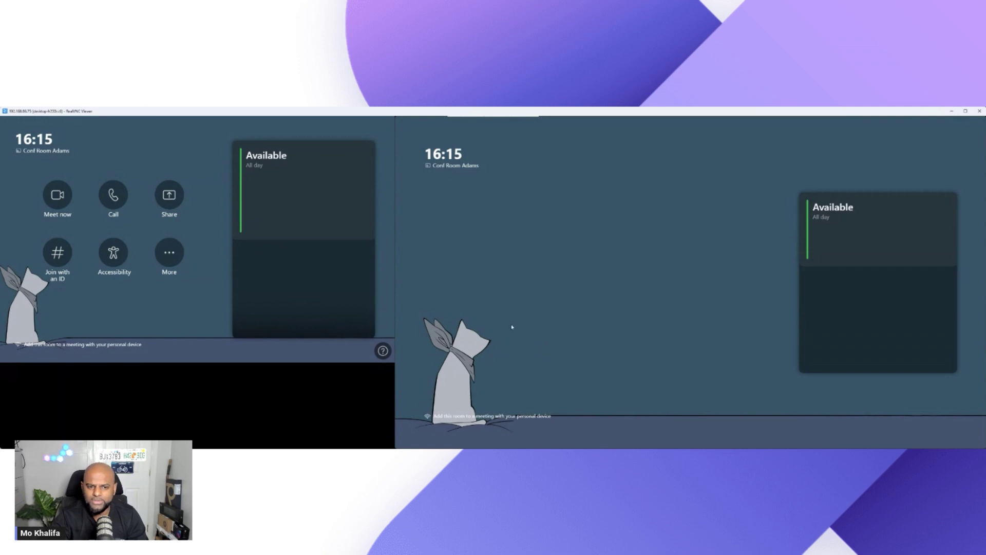
# Step: View the custom background on the Teams Rooms console's More page and return to the home screen
pyautogui.click(180, 263)
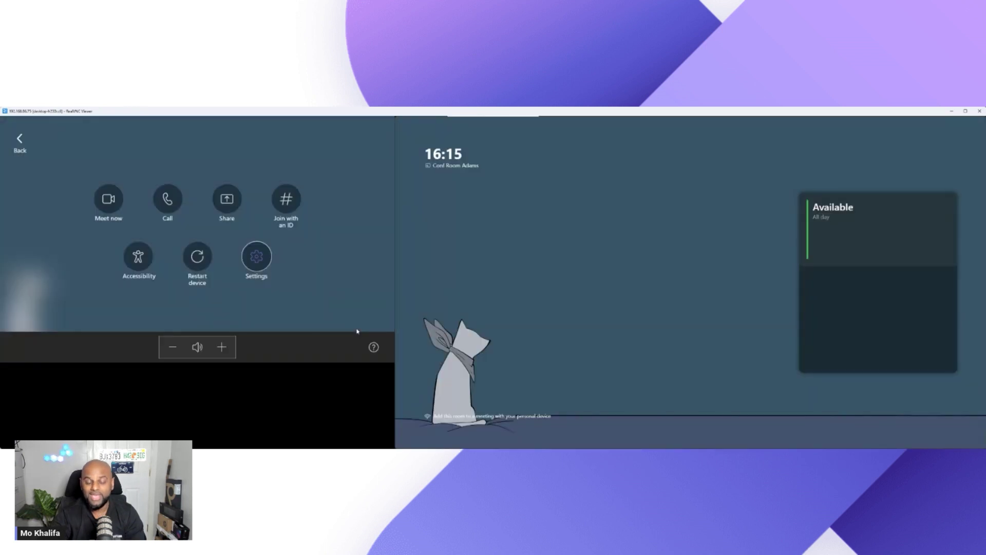
pyautogui.click(20, 143)
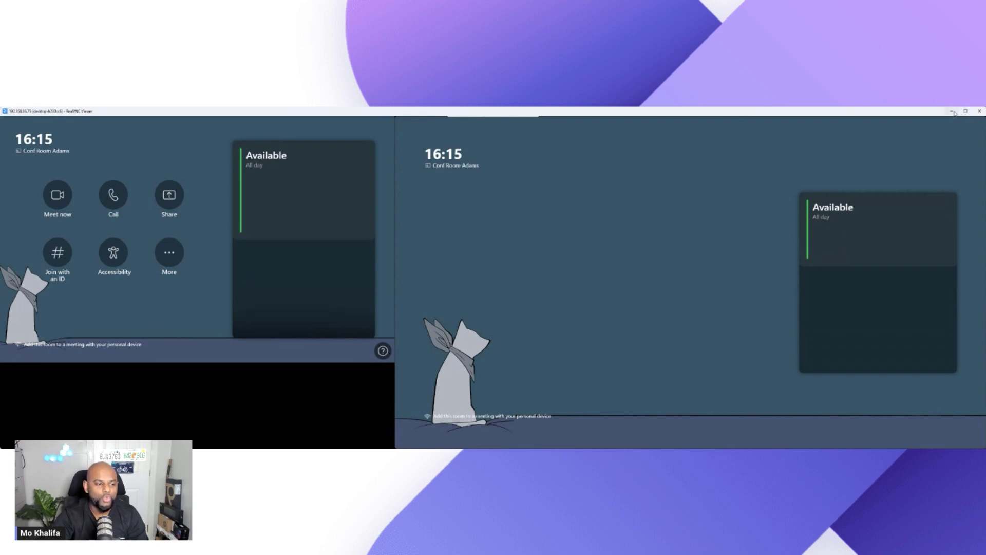